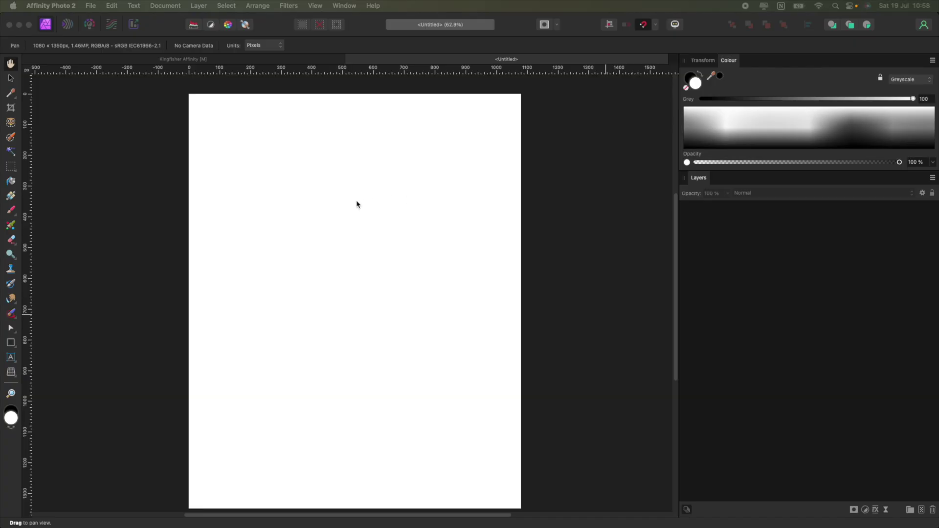
- Place the Pixabay stock photo of a kingfisher on a mossy branch against blue sky onto the page, and close the stock browser
scroll(357, 205, down, 2)
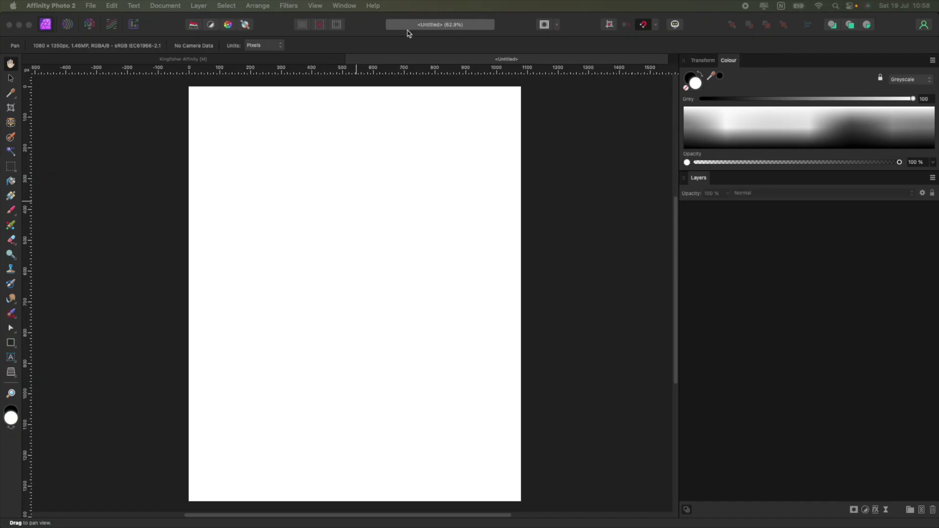
click(344, 6)
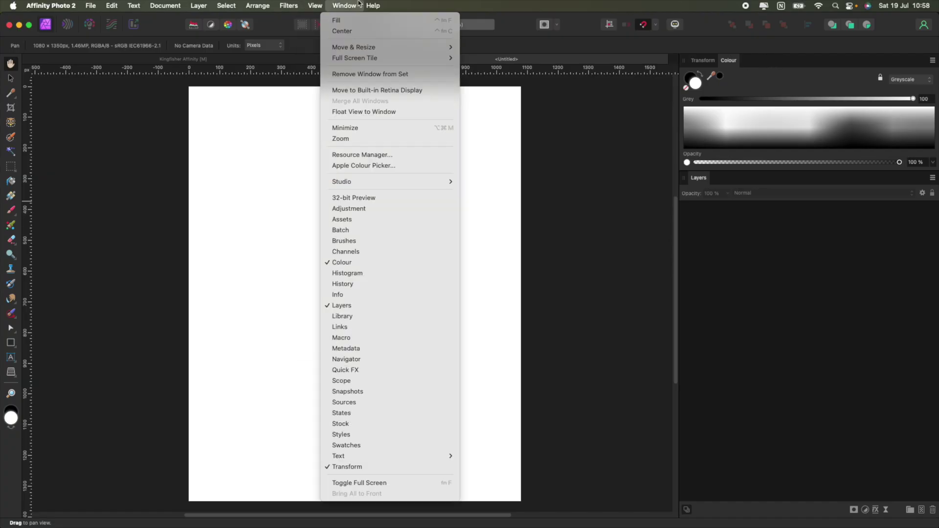
click(342, 423)
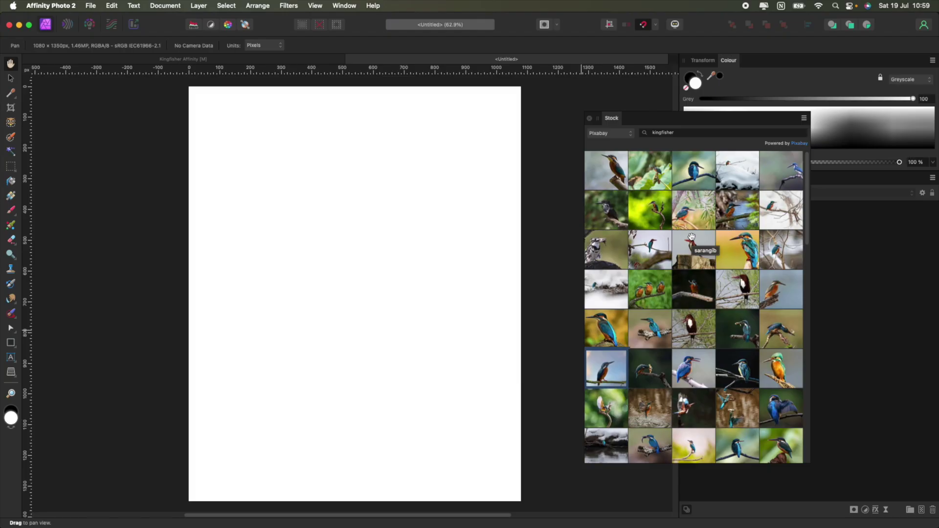
scroll(704, 215, down, 2)
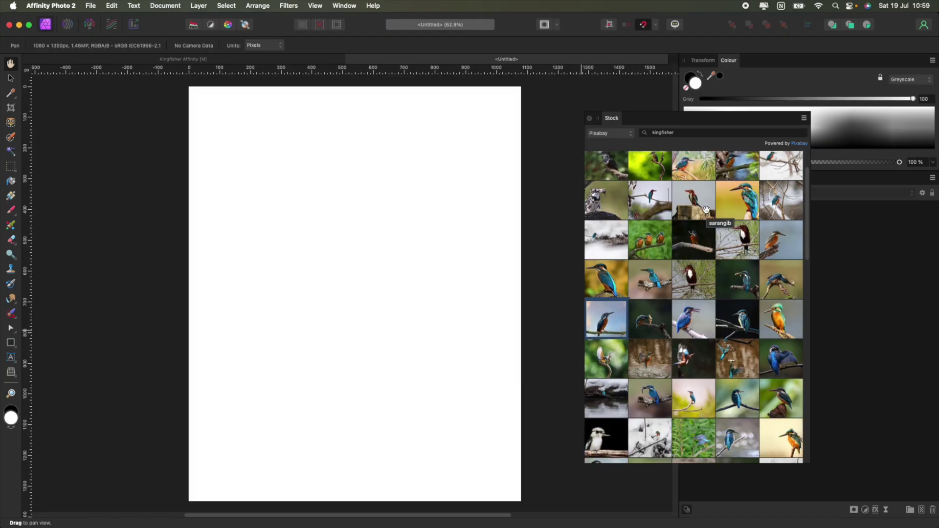
scroll(706, 209, up, 2)
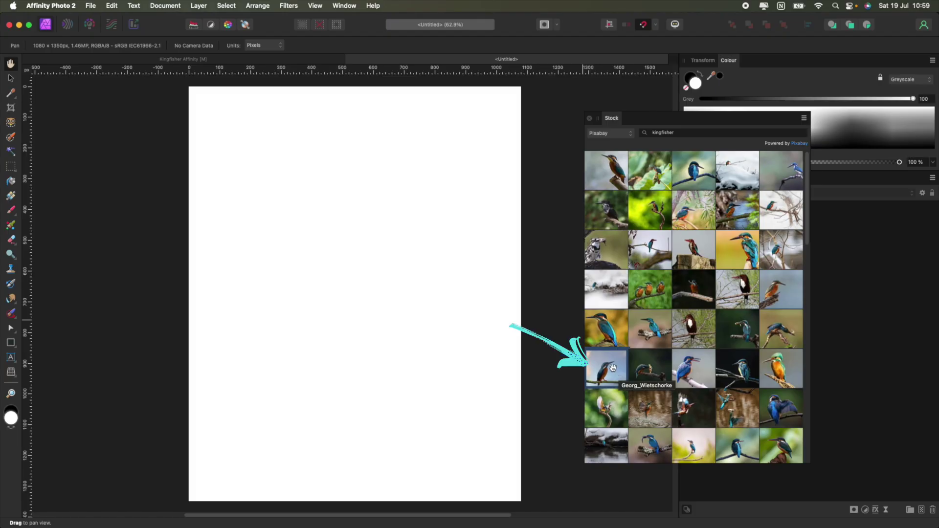
drag(618, 371, 368, 284)
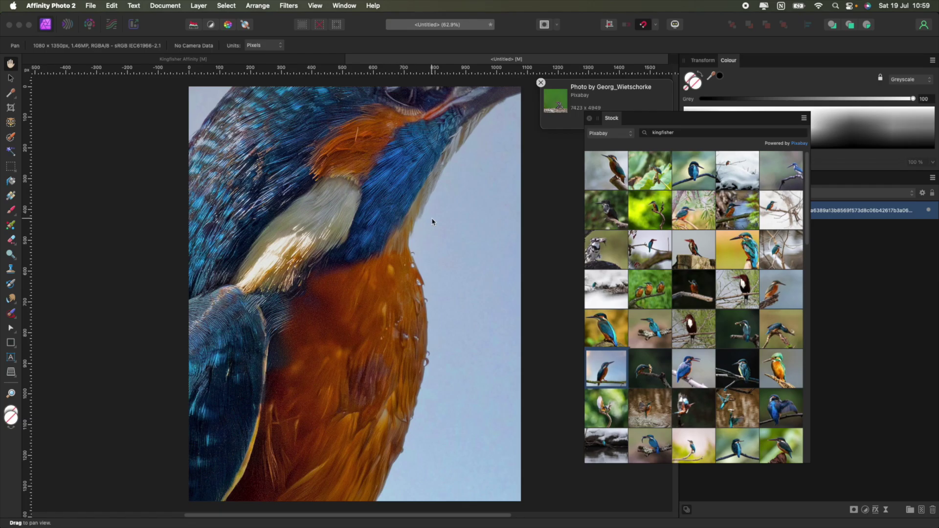
click(588, 119)
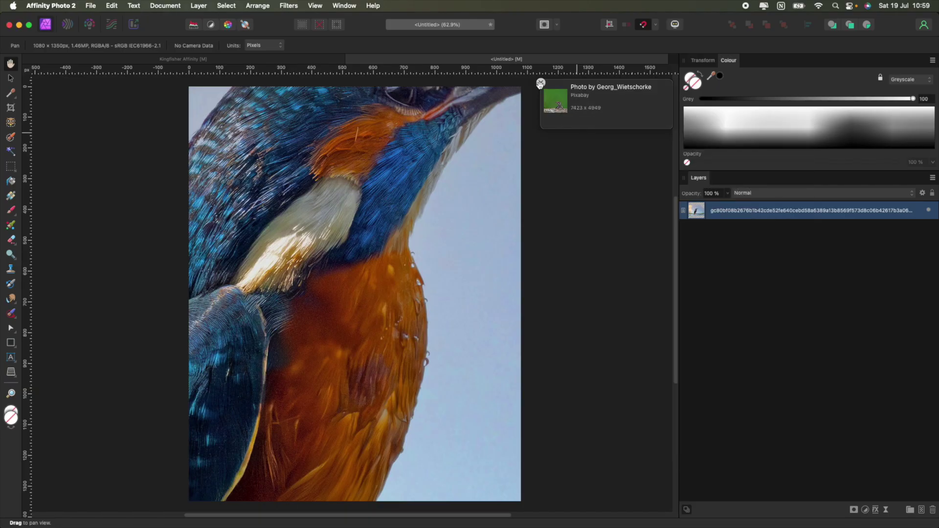
click(540, 82)
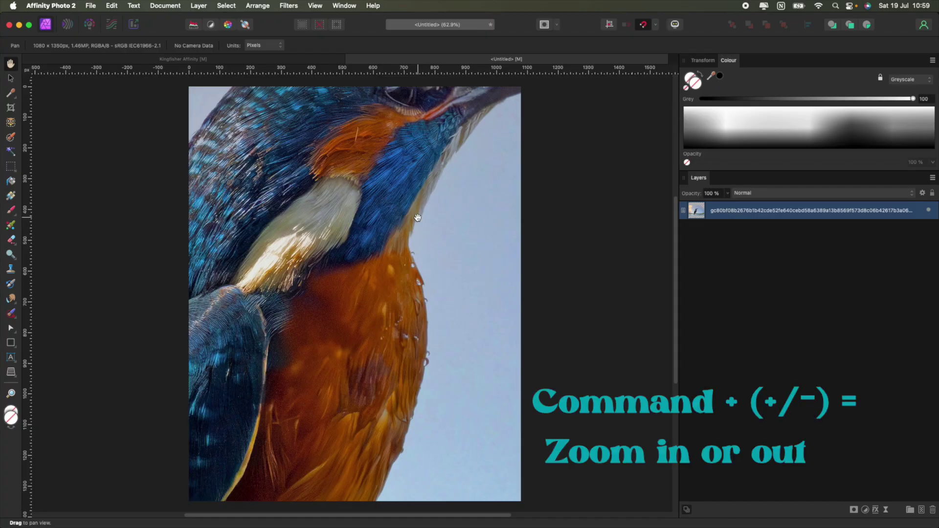
- Scale the kingfisher photo down to about 26% and position it so the whole bird and its branch sit on the page
key(super+minus)
key(super+minus)
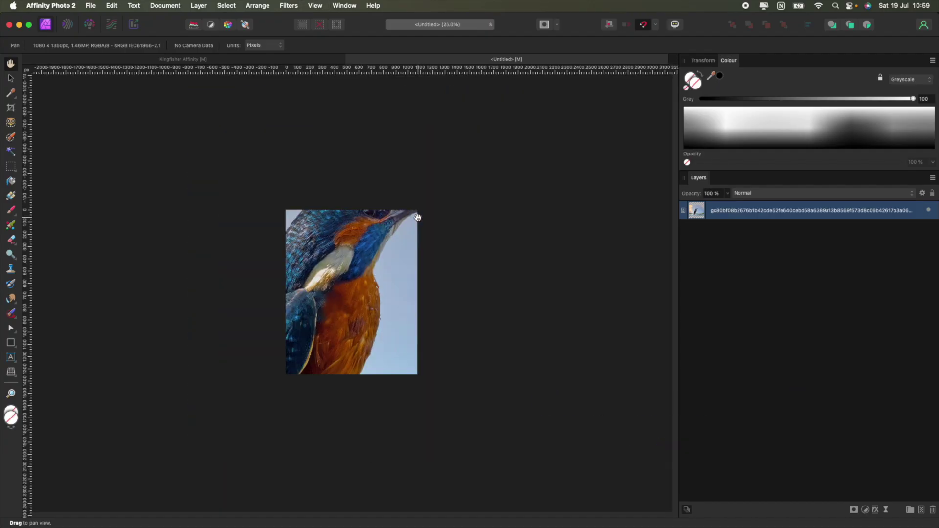
click(11, 79)
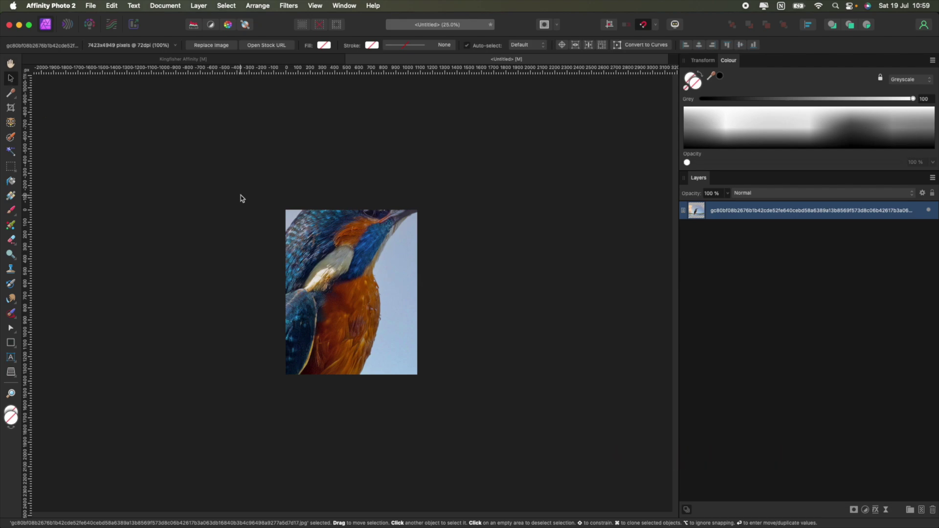
key(super+minus)
key(super+minus)
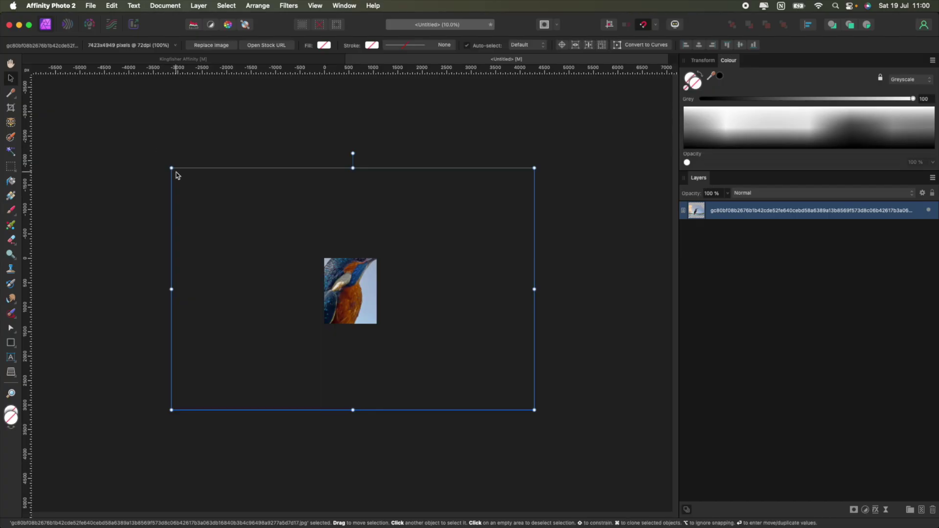
drag(169, 167, 446, 268)
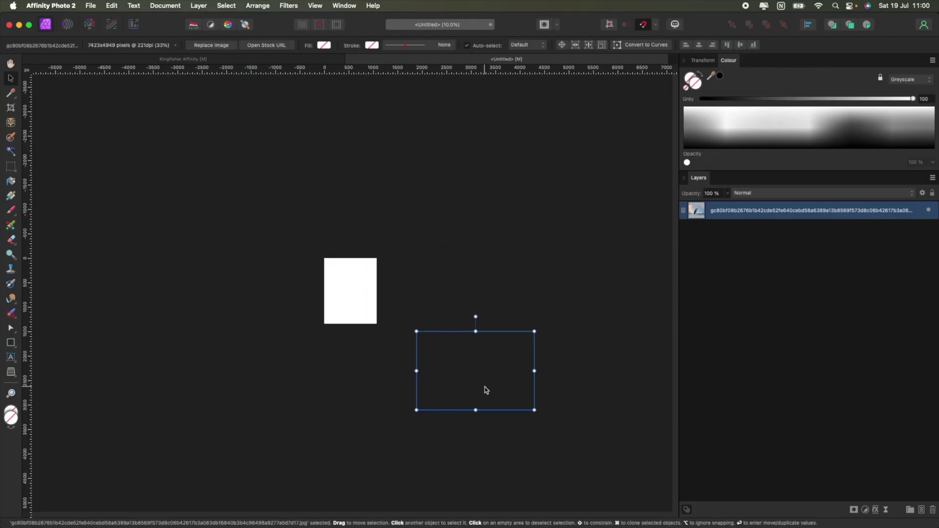
drag(484, 388, 367, 306)
drag(299, 247, 319, 258)
drag(348, 287, 338, 287)
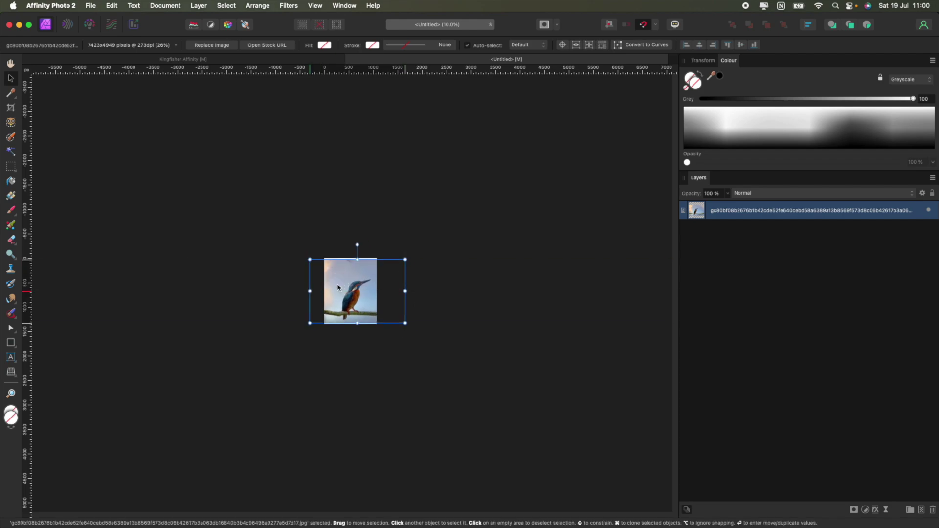
- Fit the page to the view, hide the kingfisher photo layer and leave nothing selected
key(super+equal)
key(super+equal)
key(super+equal)
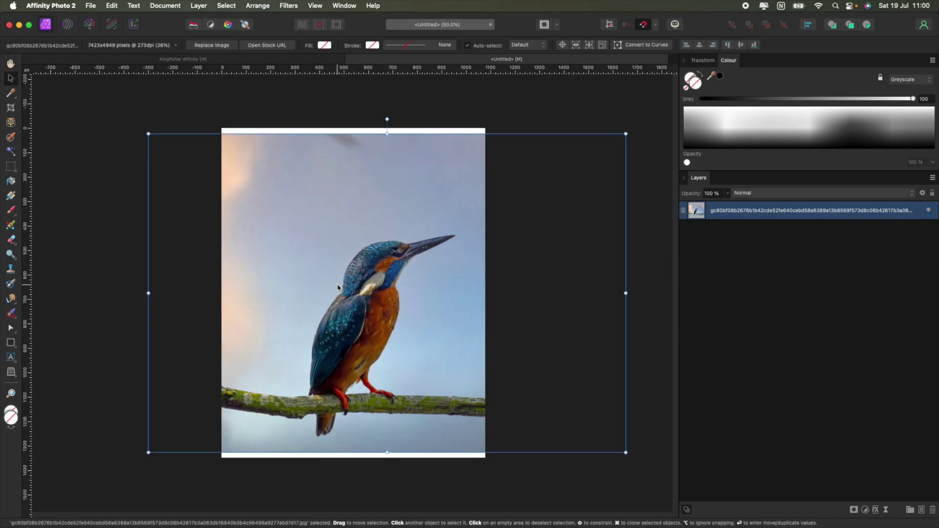
key(super+equal)
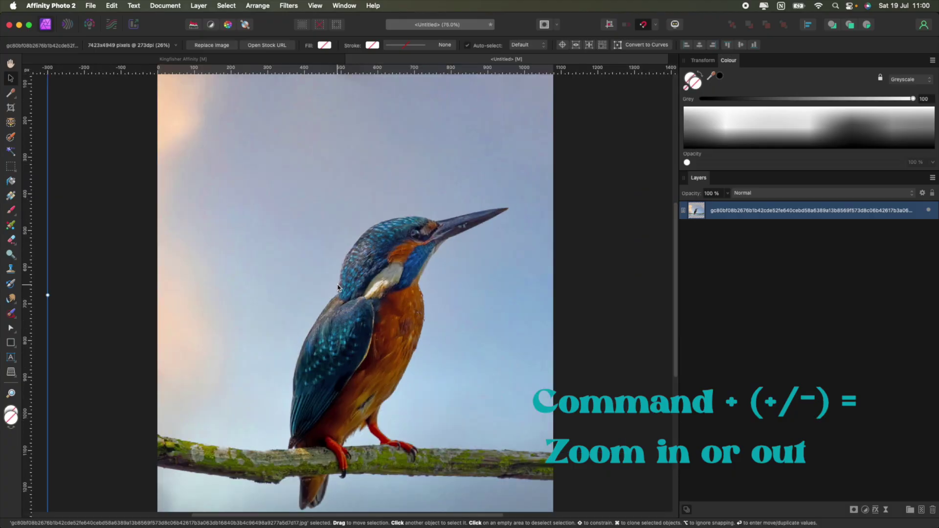
key(super+minus)
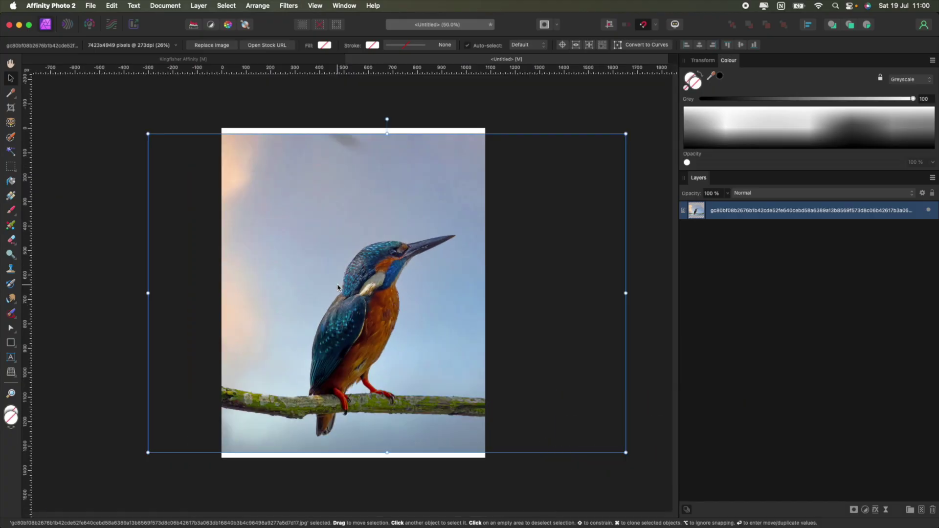
key(super+0)
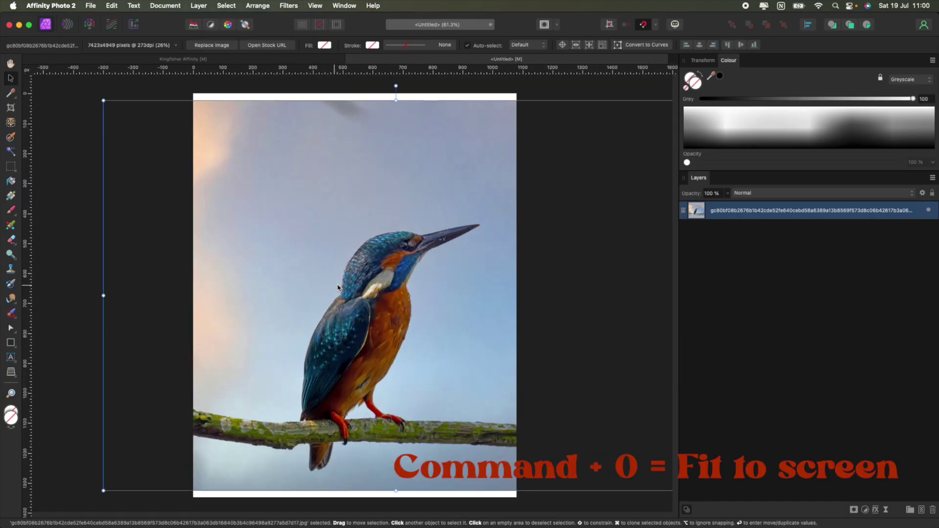
click(76, 191)
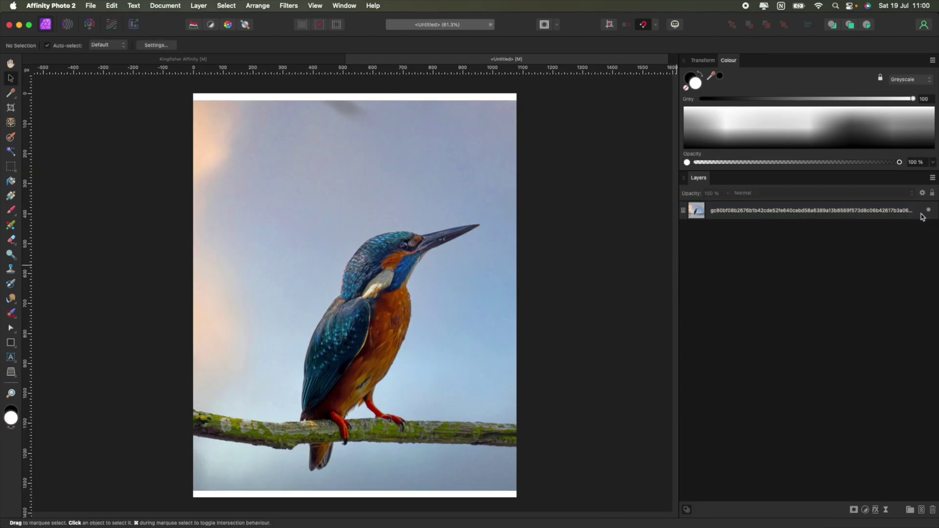
click(866, 214)
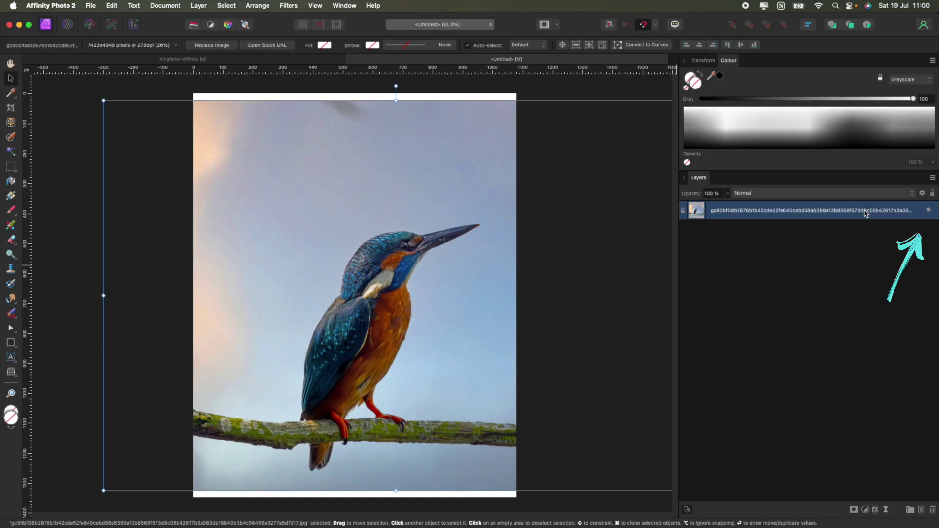
click(930, 212)
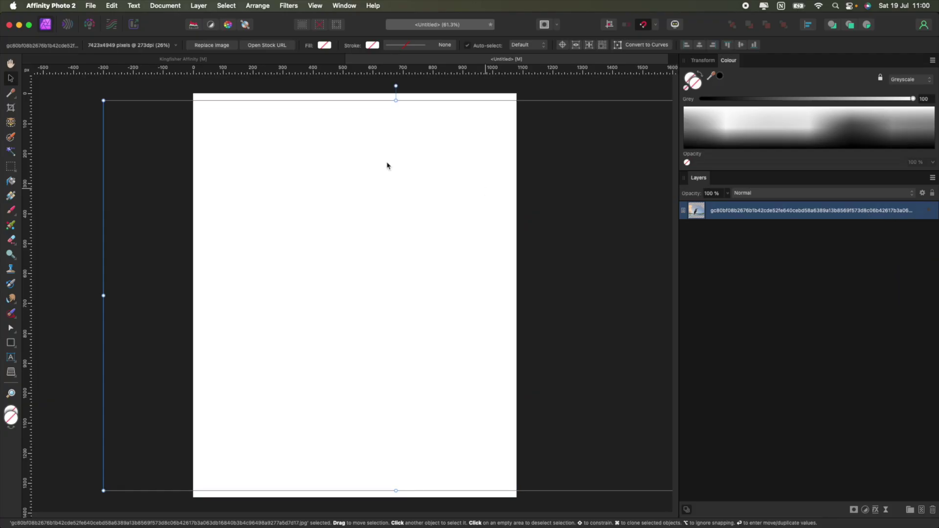
click(72, 142)
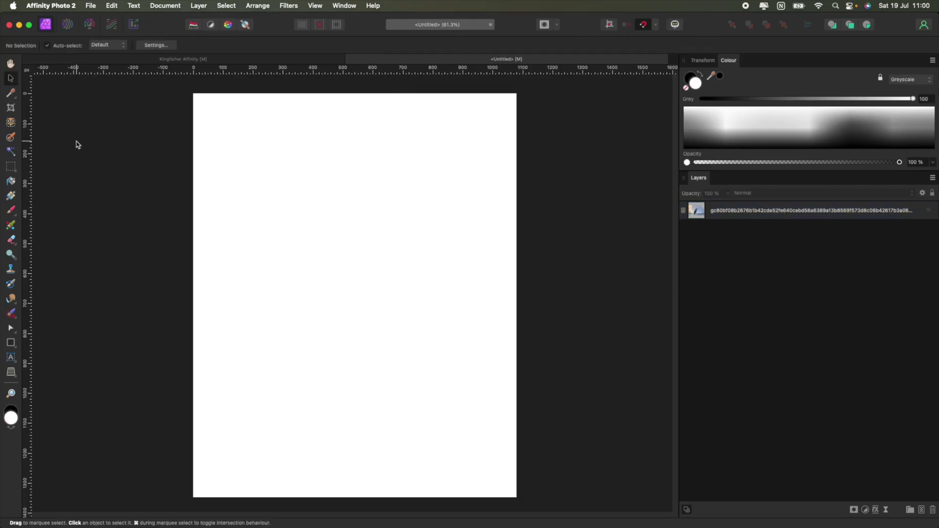
- Add the letters K, I and N as separate Arial art text objects of about 265 pt, stepping diagonally down the page
click(11, 360)
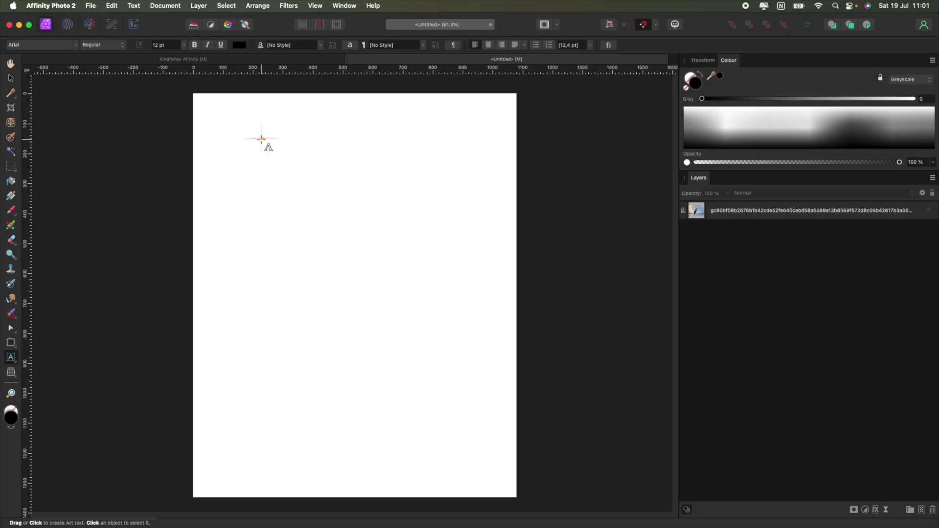
drag(262, 139, 304, 195)
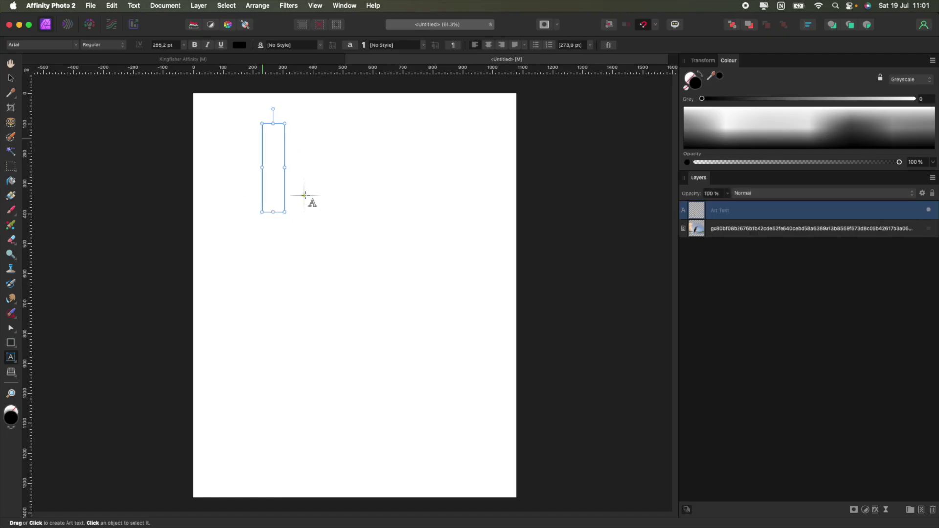
text(K)
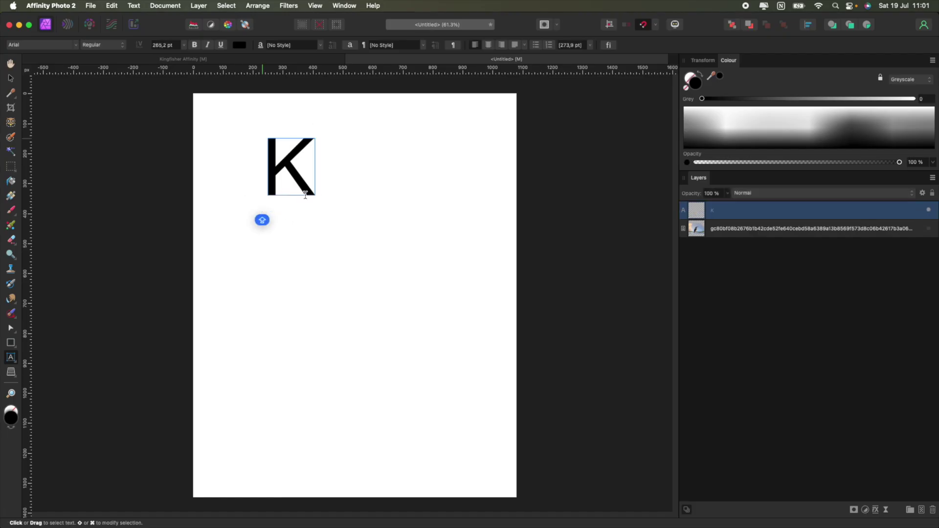
key(Escape)
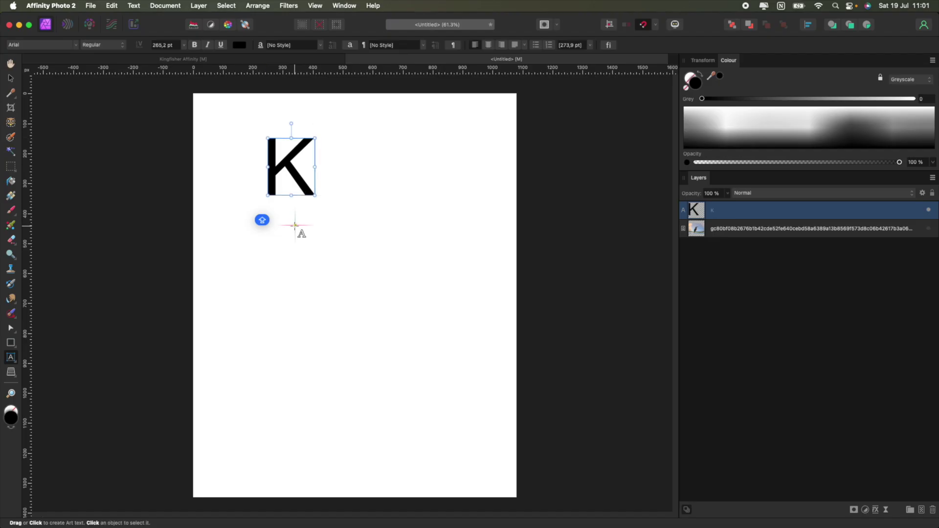
drag(294, 226, 391, 340)
text(I)
text(N)
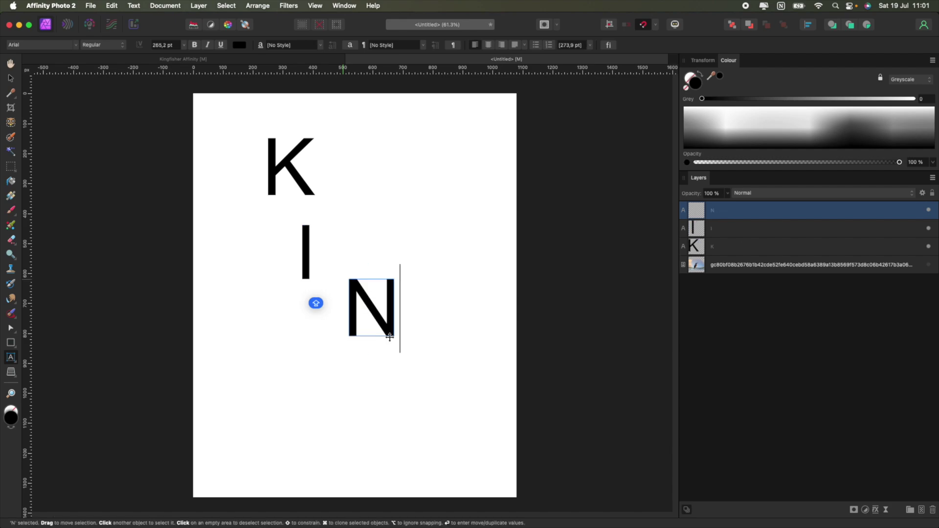
key(Escape)
- Add the letter G as a separate art text object of about 293 pt below the N
drag(336, 362, 396, 429)
text(G)
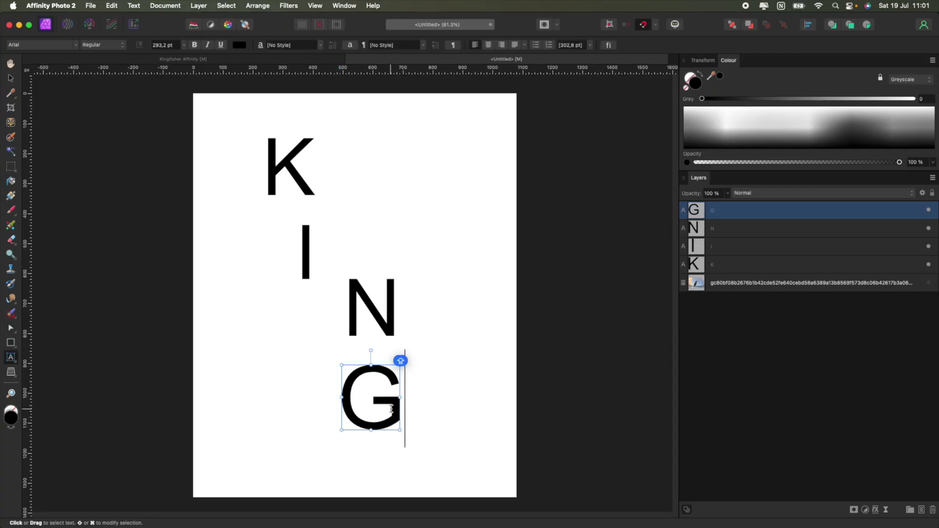
key(Escape)
text(V)
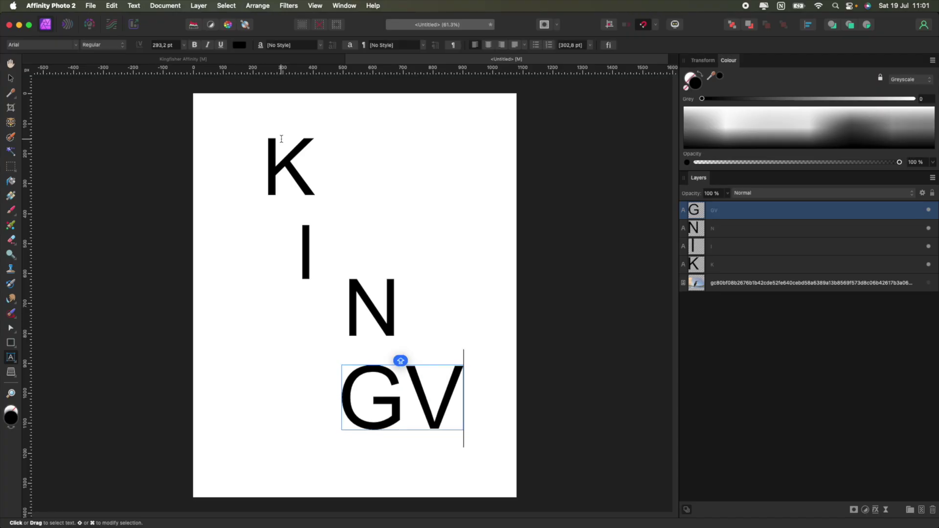
key(BackSpace)
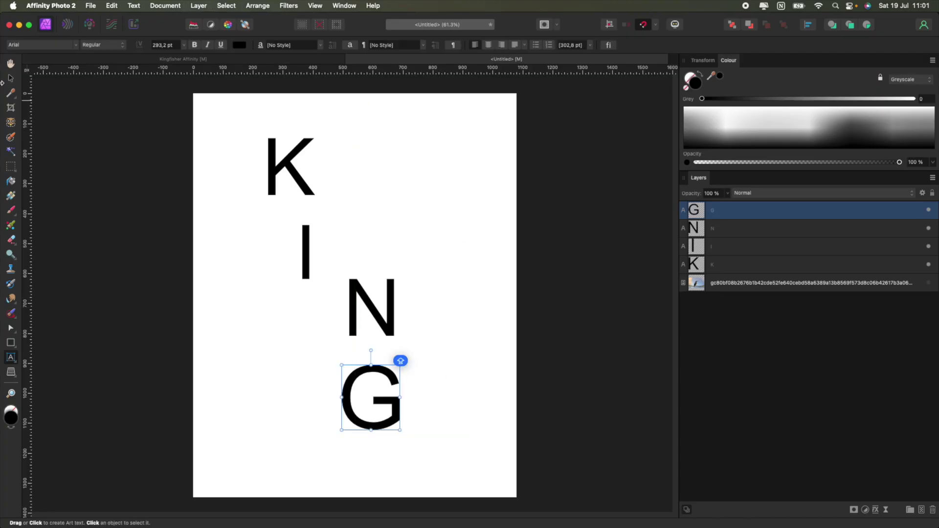
- Select the four letters K, I, N and G together and set their font size to 742 pt
click(10, 79)
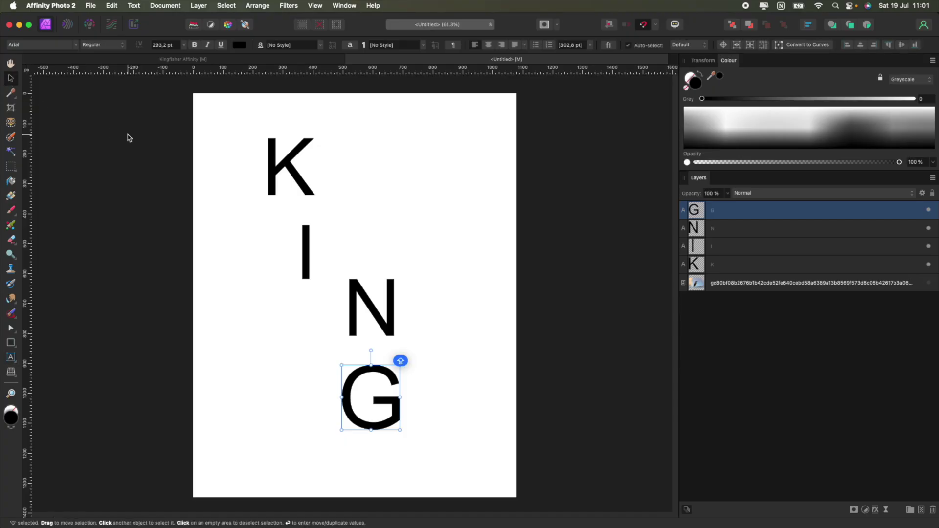
click(287, 167)
key(shift)
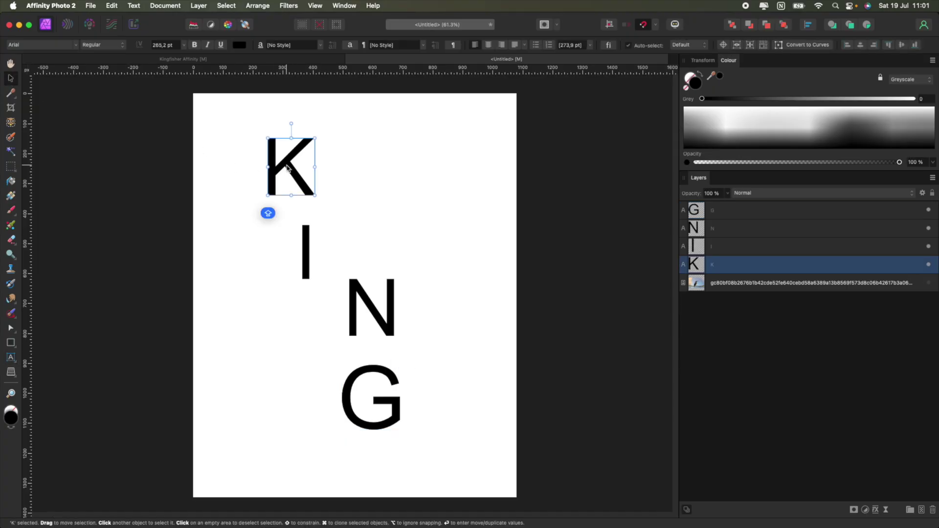
shift+click(307, 257)
shift+click(352, 294)
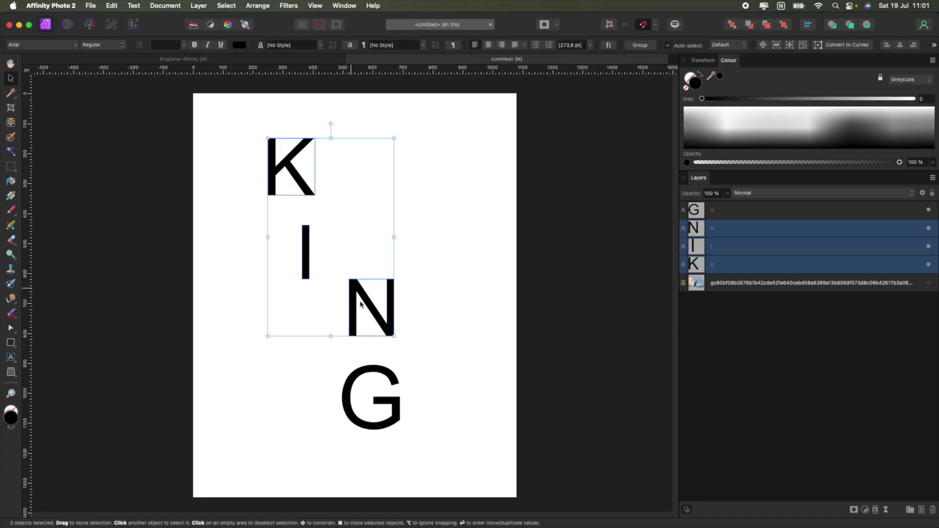
shift+click(366, 371)
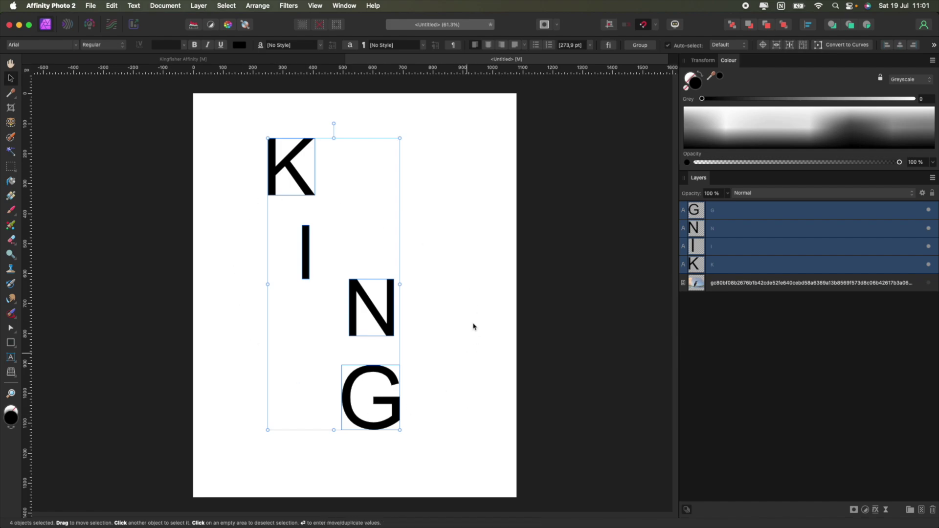
click(159, 45)
text(742)
key(Return)
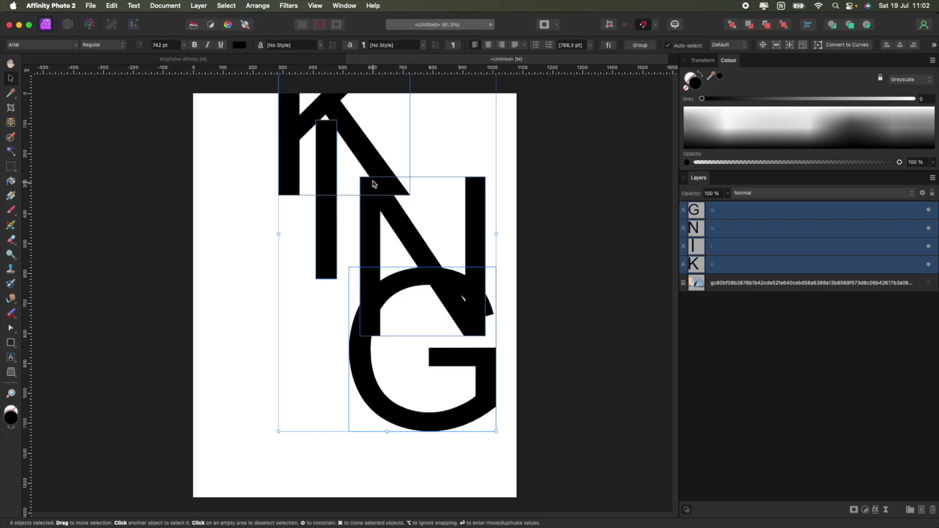
- Set the font of the four selected letters to Carters
click(19, 45)
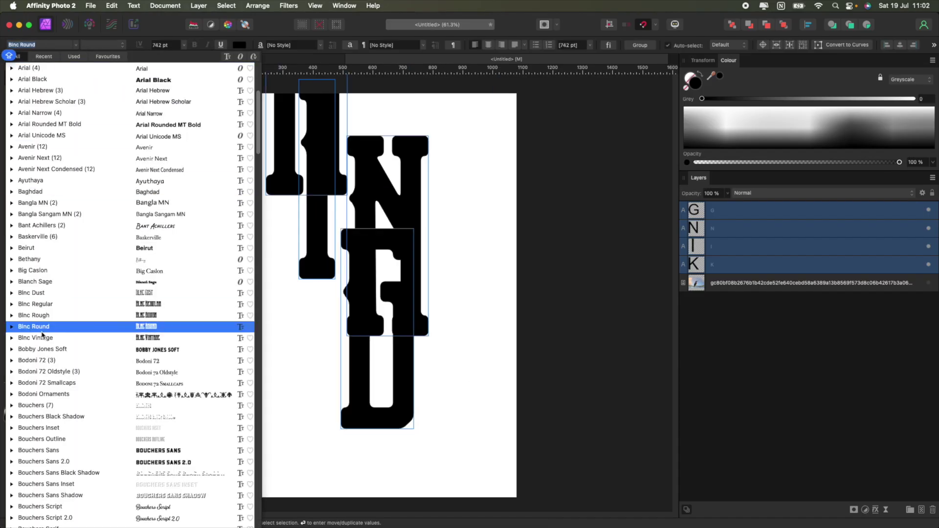
scroll(42, 334, down, 9)
scroll(43, 334, down, 5)
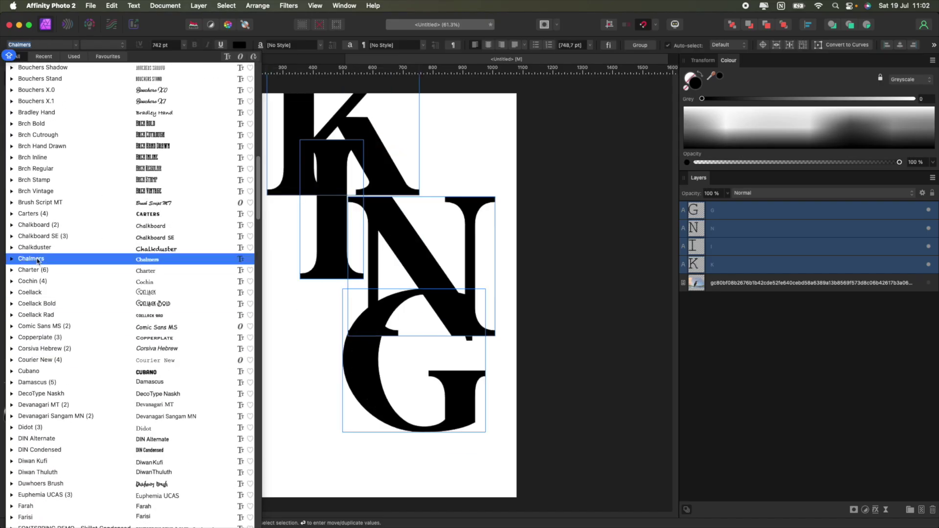
click(31, 216)
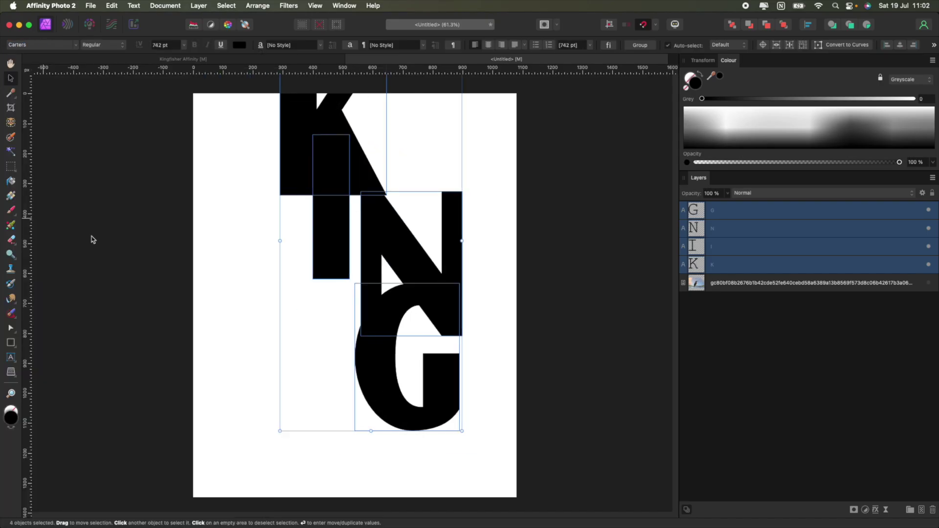
scroll(190, 259, up, 2)
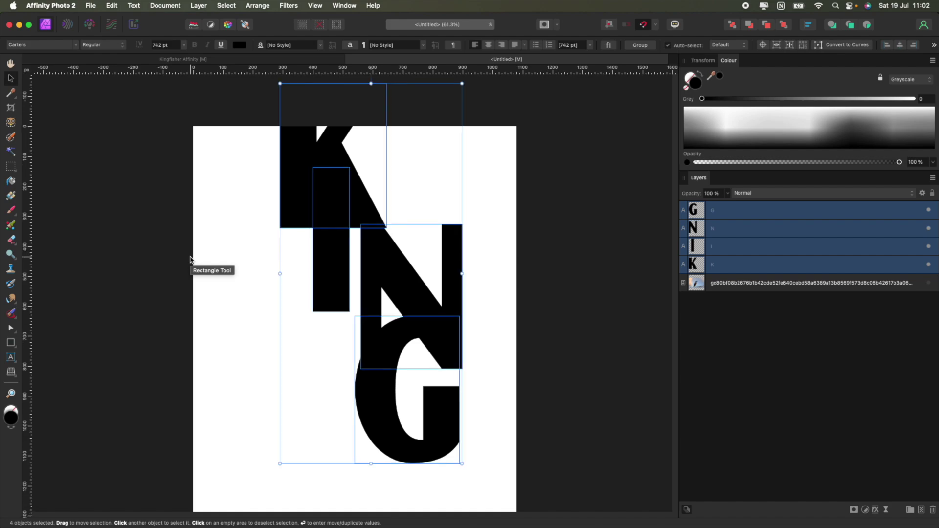
scroll(191, 259, down, 2)
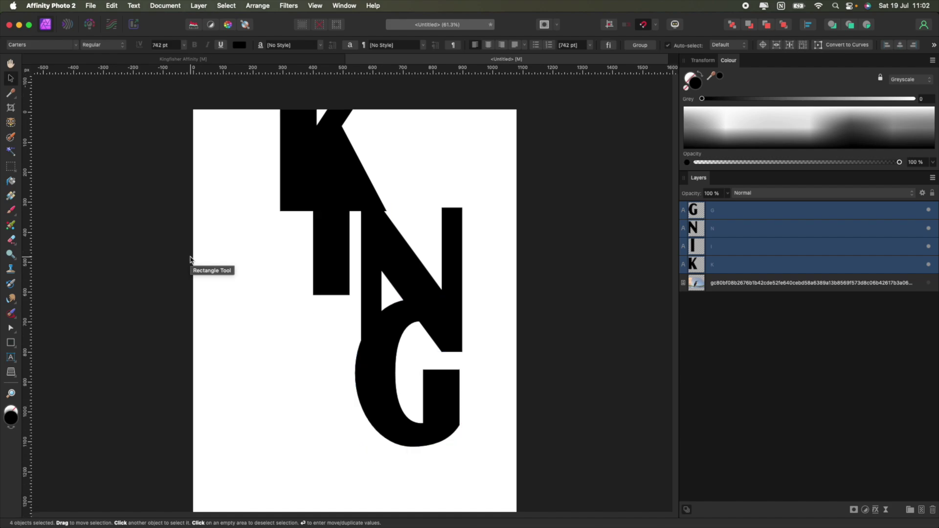
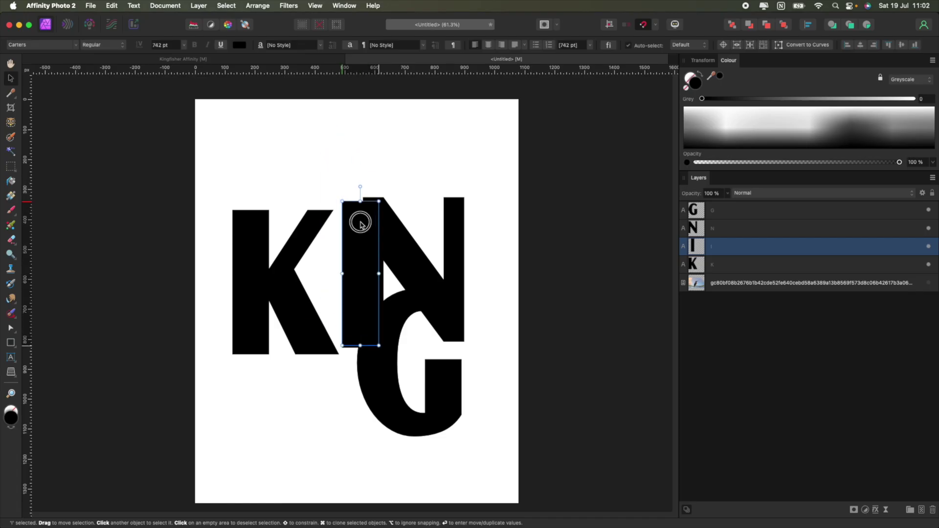
- Arrange the letters in two tightly spaced, aligned rows, with K and I above N and G, then deselect
click(455, 229)
drag(457, 229, 325, 384)
click(399, 311)
drag(398, 310, 379, 377)
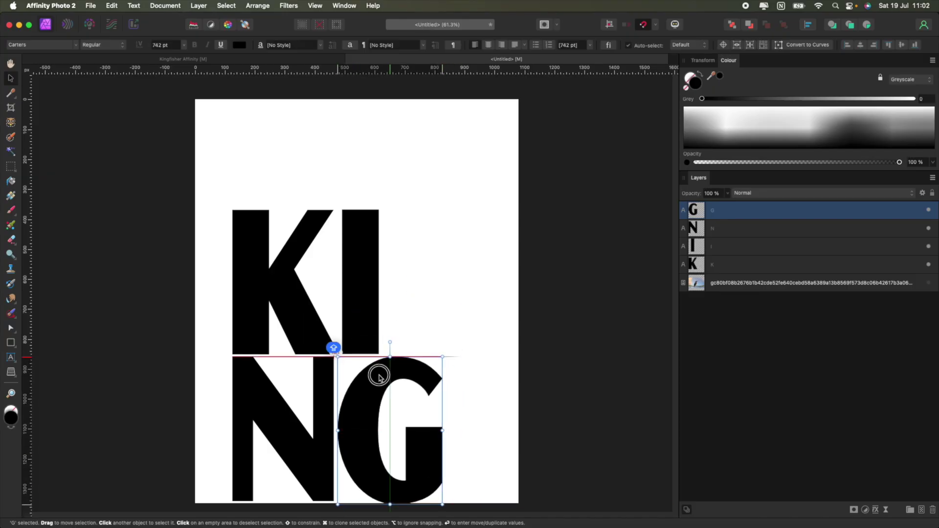
drag(379, 377, 384, 377)
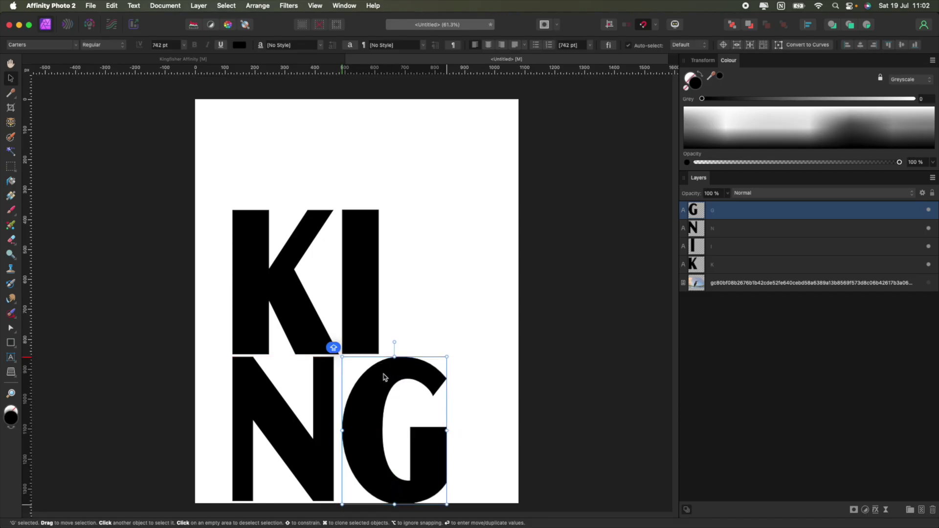
click(432, 319)
- Move all four letters together so the block sits centred horizontally on the page, and deselect them
scroll(397, 295, down, 2)
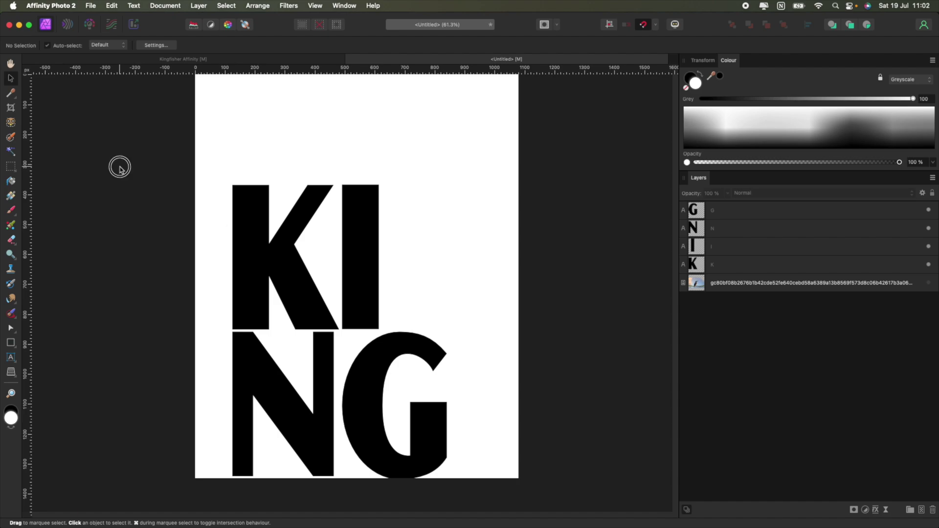
drag(119, 166, 583, 503)
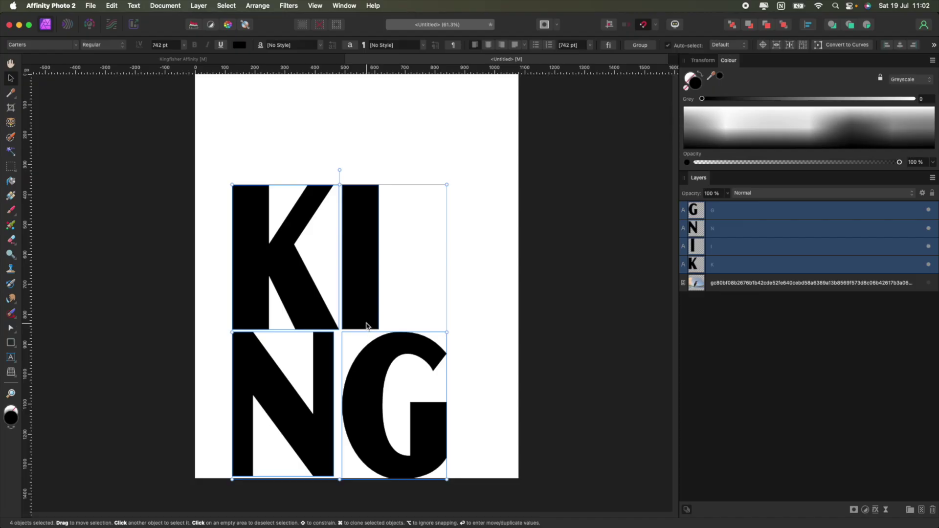
drag(366, 323, 383, 256)
scroll(384, 244, up, 5)
scroll(384, 244, down, 4)
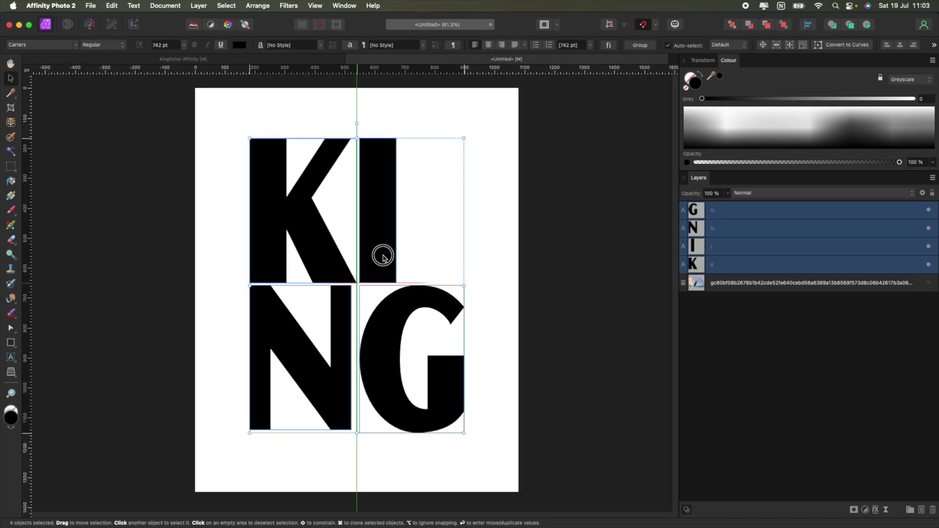
drag(383, 256, 382, 258)
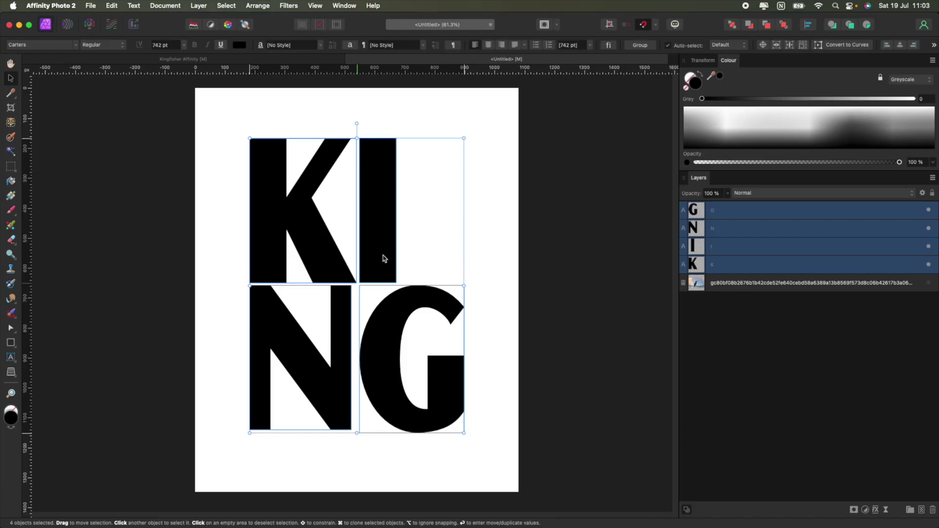
click(491, 258)
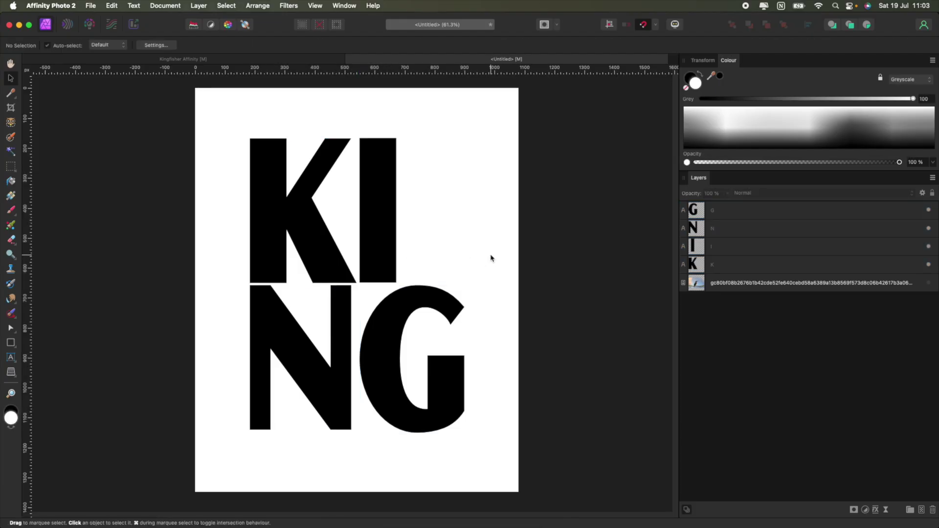
- Show the kingfisher photo layer and reposition the photo so the bird's head and beak sit just right of the letter I
key(super+minus)
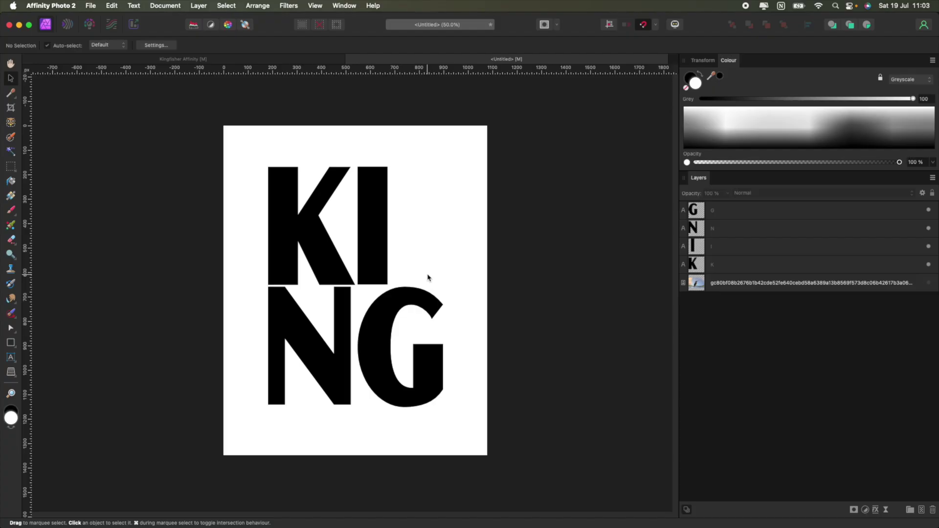
click(781, 282)
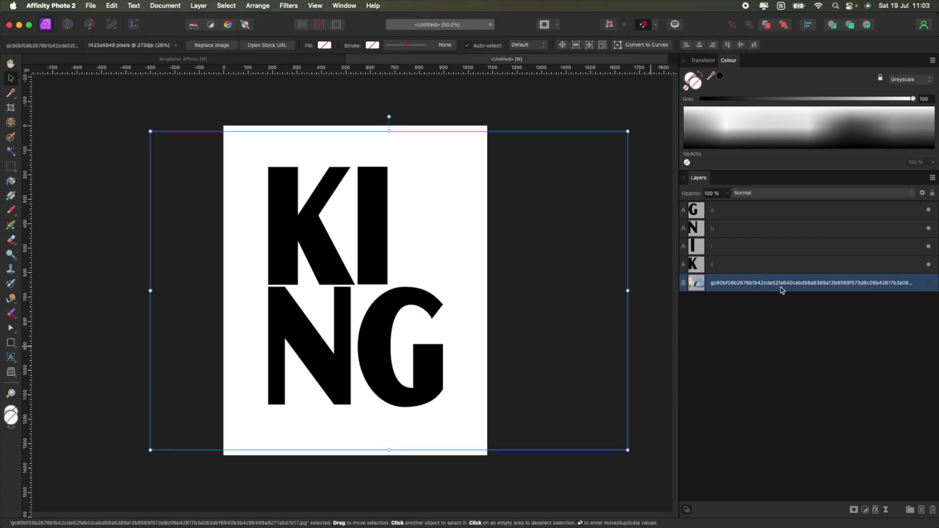
click(929, 283)
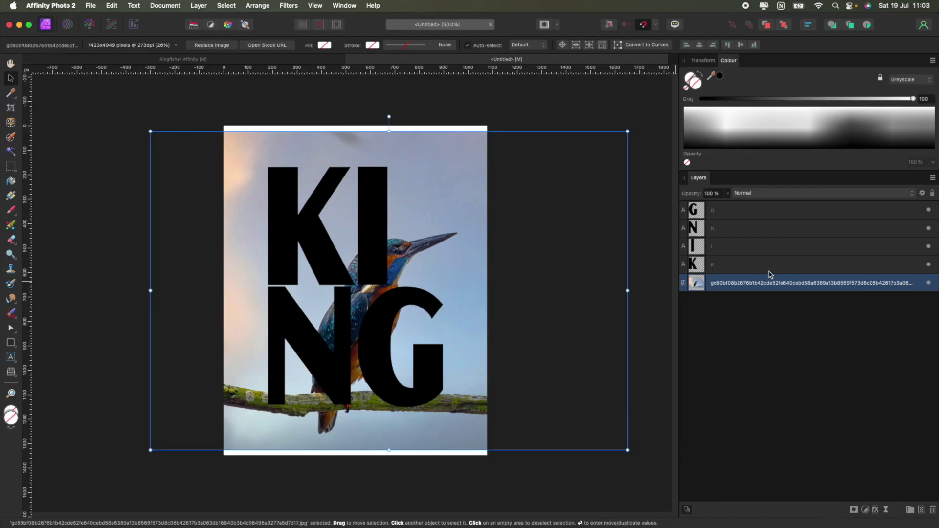
drag(402, 251, 420, 243)
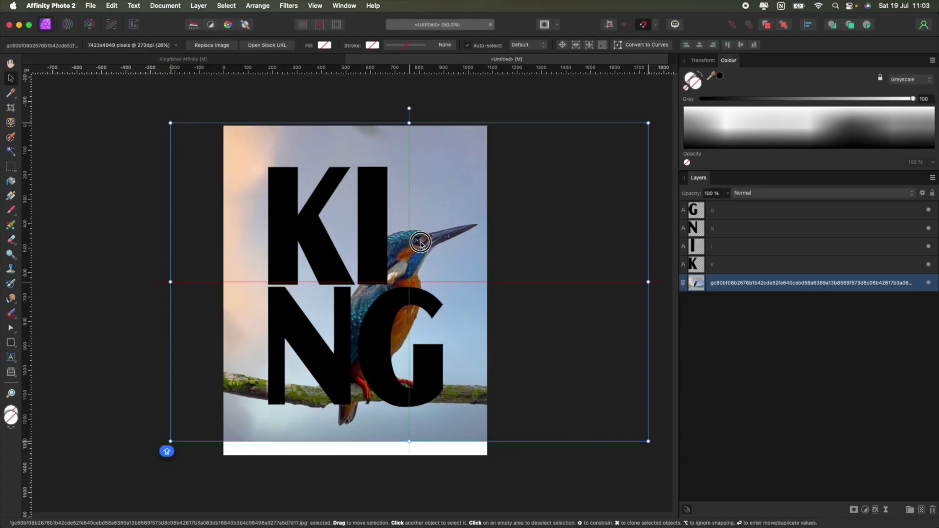
drag(421, 243, 418, 242)
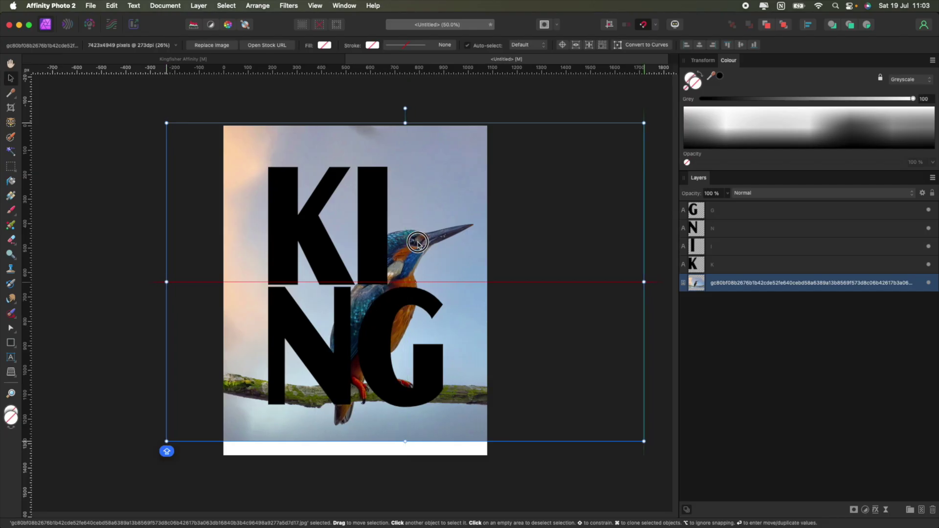
drag(418, 242, 419, 243)
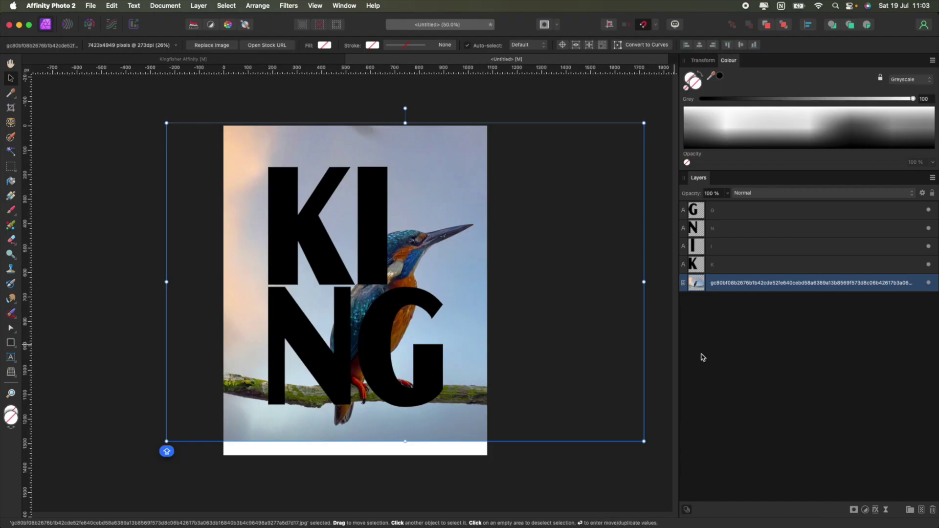
- Duplicate the kingfisher photo layer four times
click(743, 286)
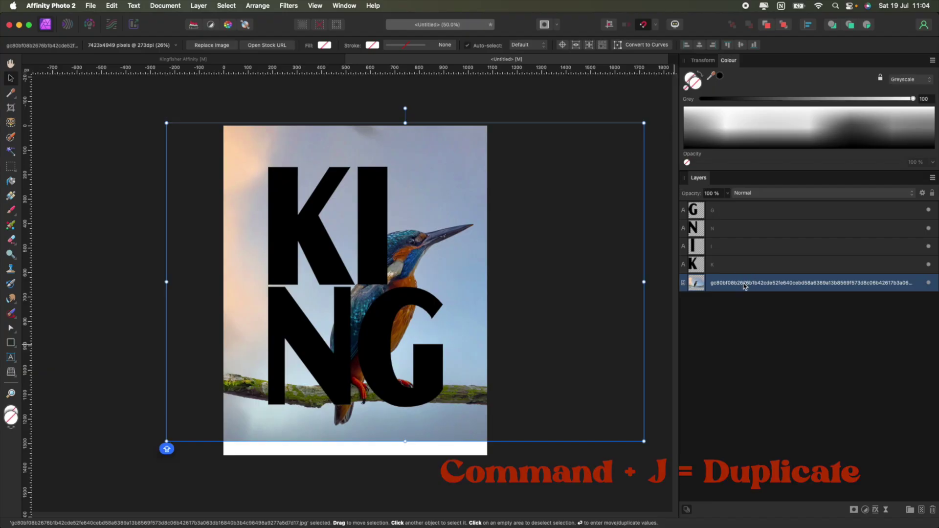
key(super+j)
key(super+j)
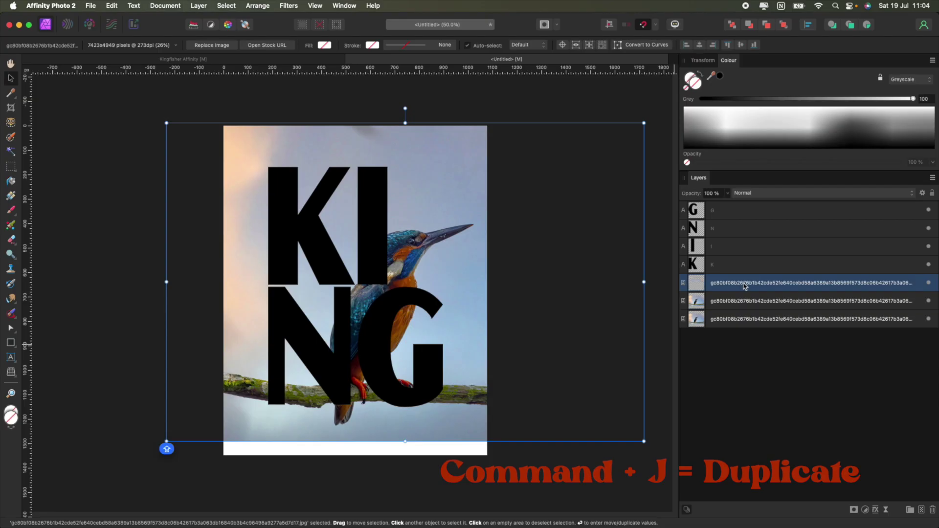
key(super+j)
key(super+j)
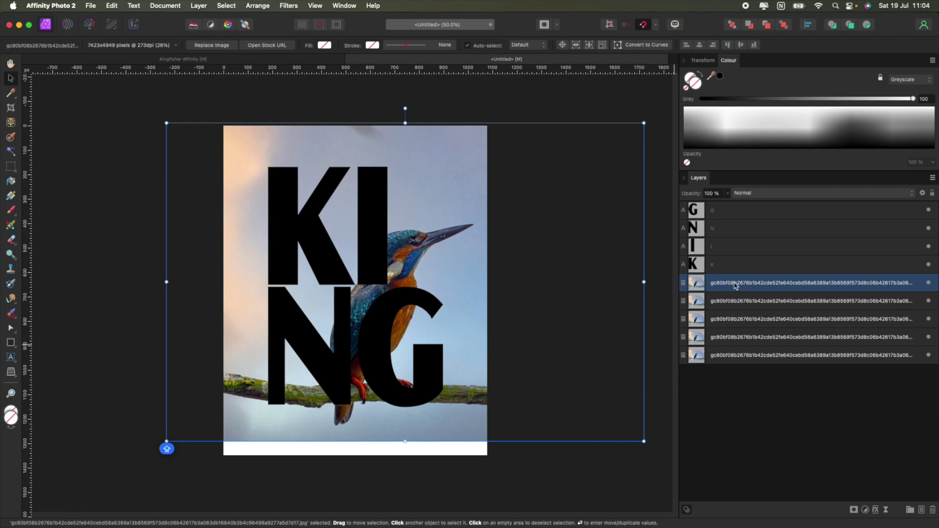
- Clip one copy of the kingfisher photo inside each of the letter layers G, N, I and K
drag(736, 285, 732, 211)
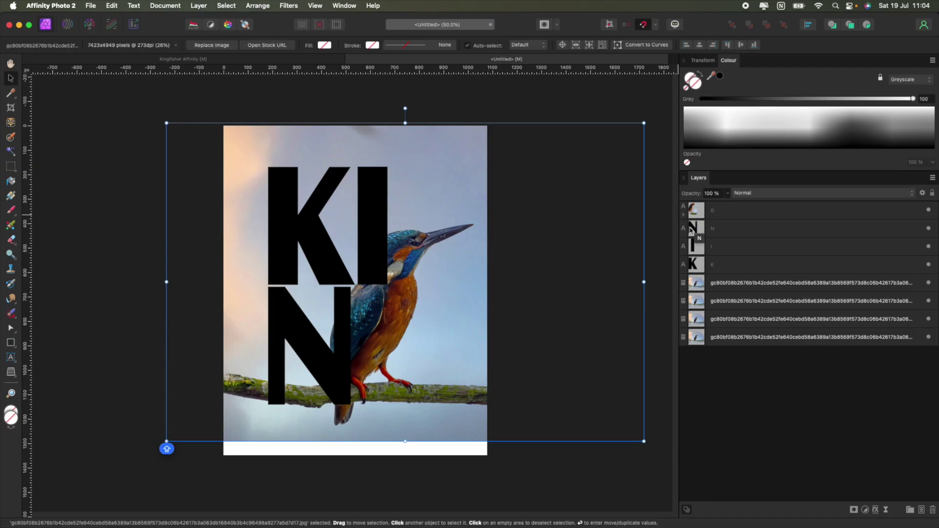
drag(772, 283, 756, 230)
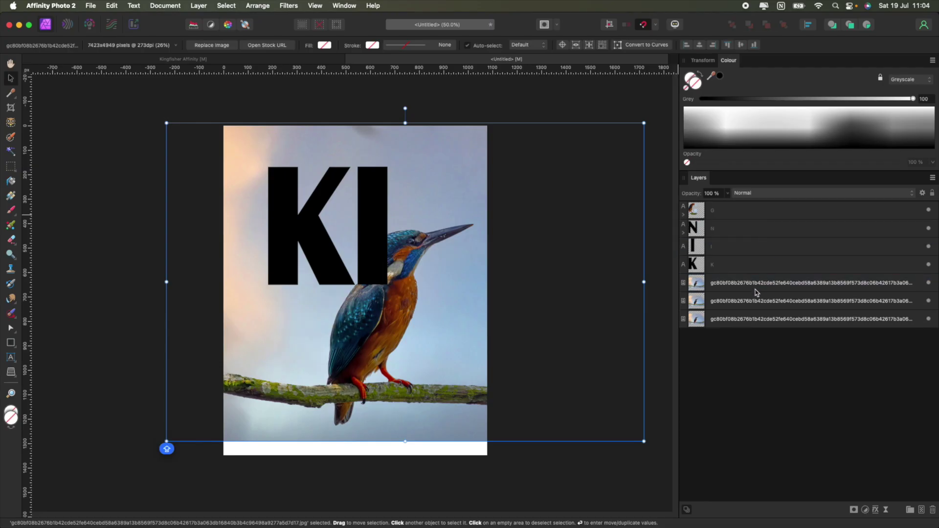
drag(754, 283, 753, 250)
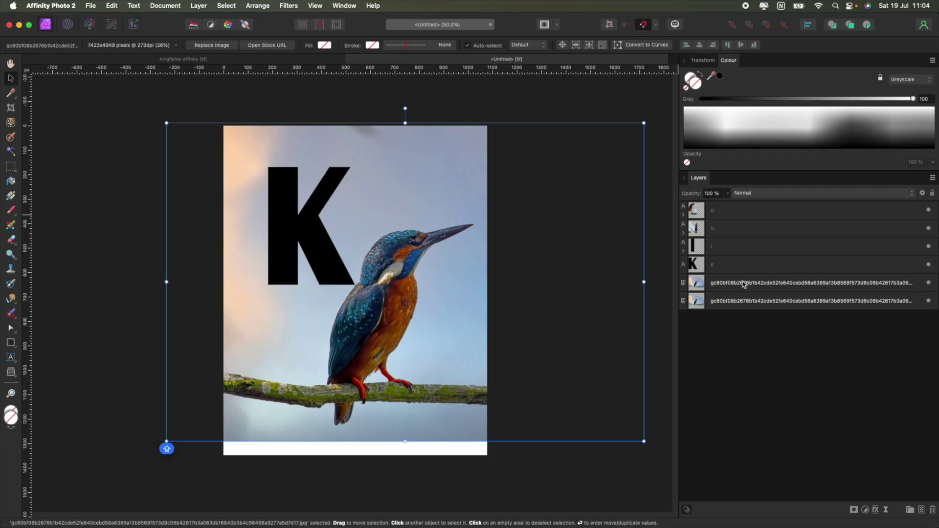
drag(744, 282, 742, 265)
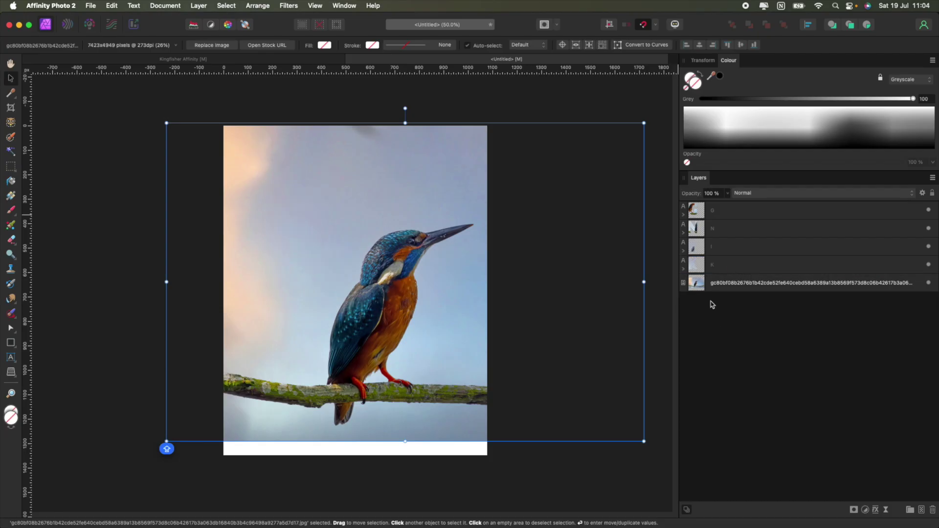
- Select the remaining kingfisher photo layer and toggle its visibility off and on to check the photo-filled letters
click(726, 289)
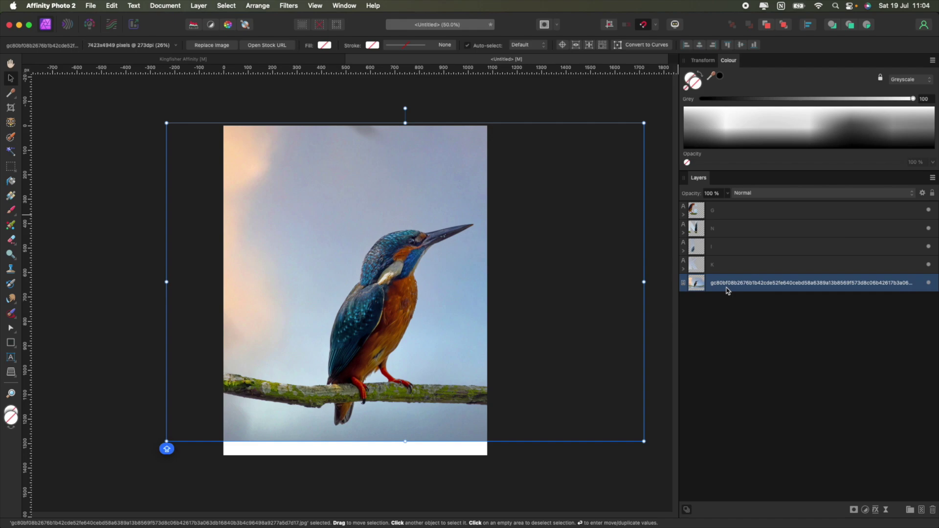
click(929, 283)
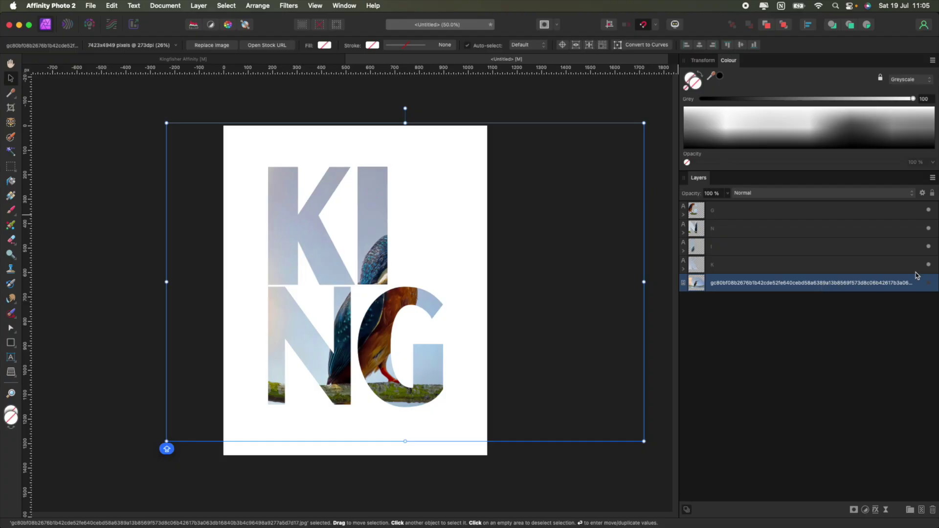
click(929, 283)
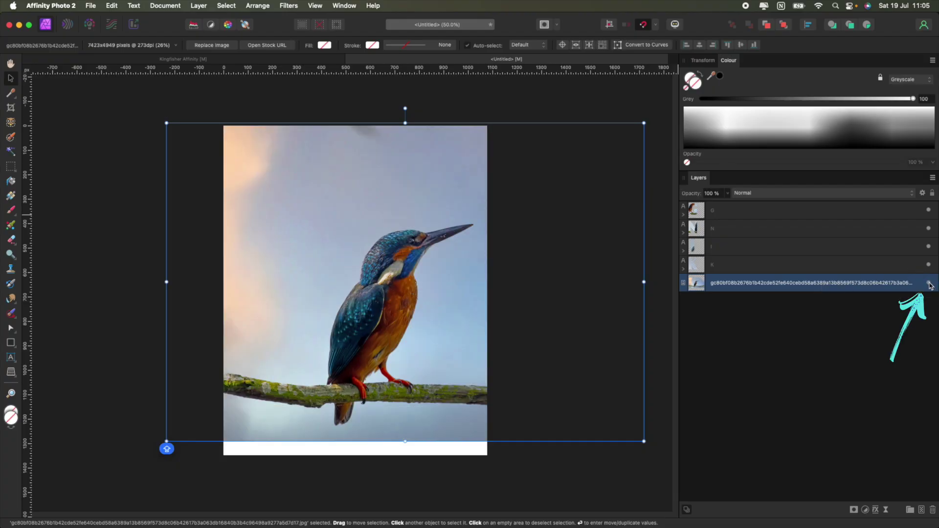
- Select the kingfisher from beak to tail with the Selection Brush at a width of 80 px
scroll(507, 311, down, 1)
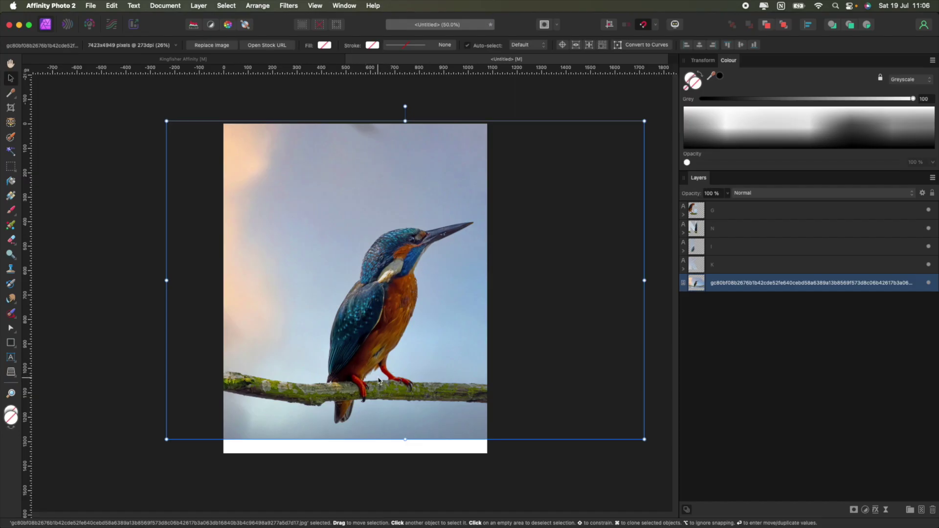
click(8, 141)
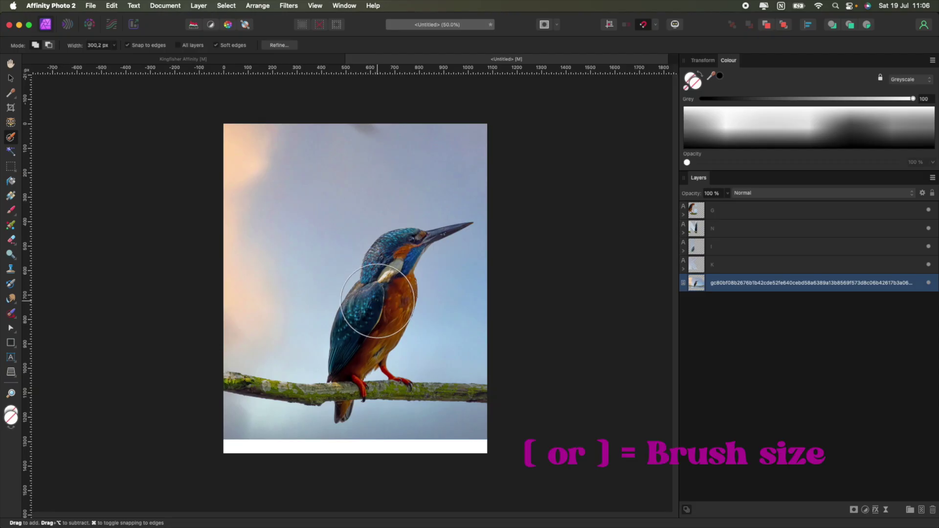
key(bracketleft)
key(bracketleft)
key(bracketleft)
key(bracketleft)
key(bracketleft)
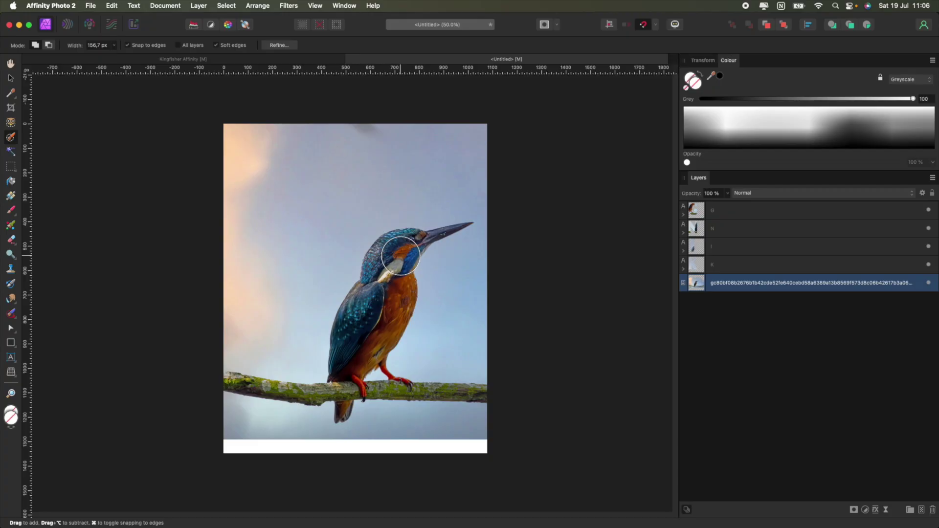
key(bracketleft)
key(bracketleft)
key(bracketleft)
key(bracketleft)
key(bracketleft)
key(bracketleft)
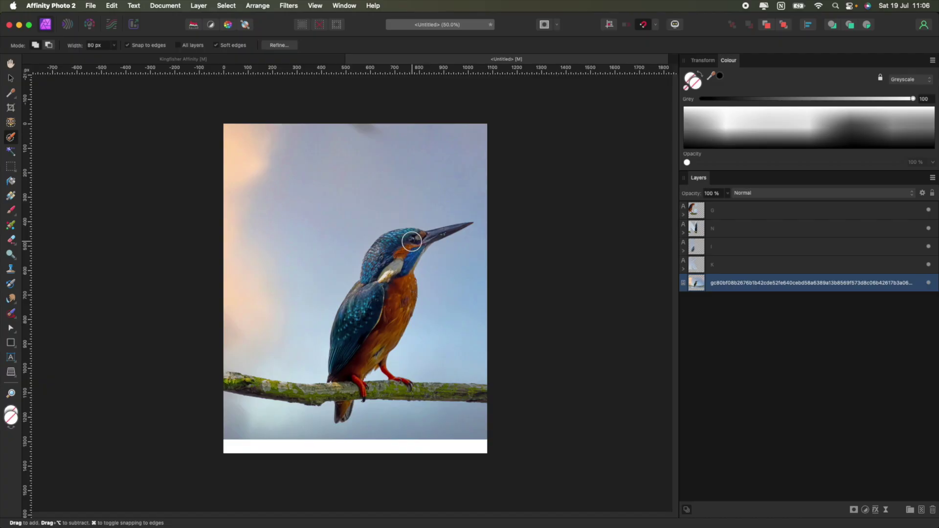
mouse_move(410, 241)
mouse_down()
mouse_move(391, 250)
mouse_move(381, 283)
mouse_up()
mouse_move(379, 283)
mouse_down()
mouse_move(375, 325)
mouse_move(338, 395)
mouse_up()
- Reduce the Selection Brush width to 25.6 px and add the bird's tail and the whole branch to the selection
key(bracketleft)
key(bracketleft)
key(bracketleft)
key(bracketleft)
key(bracketleft)
mouse_move(338, 391)
mouse_down()
mouse_move(275, 392)
mouse_move(224, 375)
mouse_move(247, 378)
mouse_up()
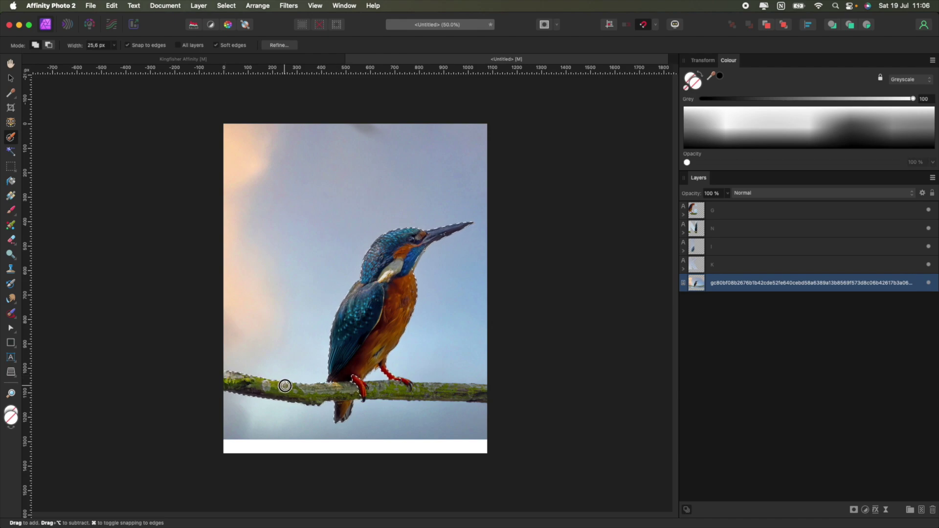
drag(371, 390, 453, 389)
scroll(395, 276, up, 2)
scroll(395, 277, up, 1)
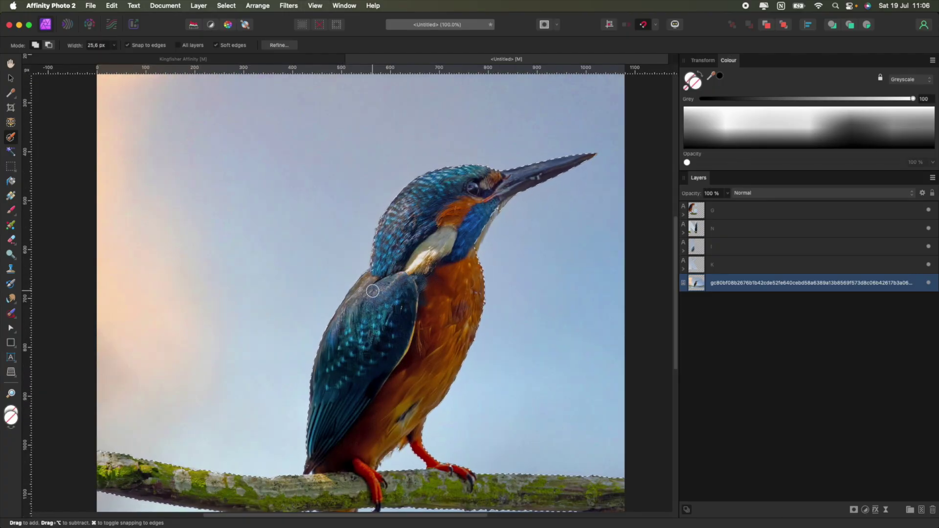
- Examine the selection outline up close along the kingfisher's back and the crown of its head
scroll(372, 291, right, 3)
scroll(373, 291, up, 3)
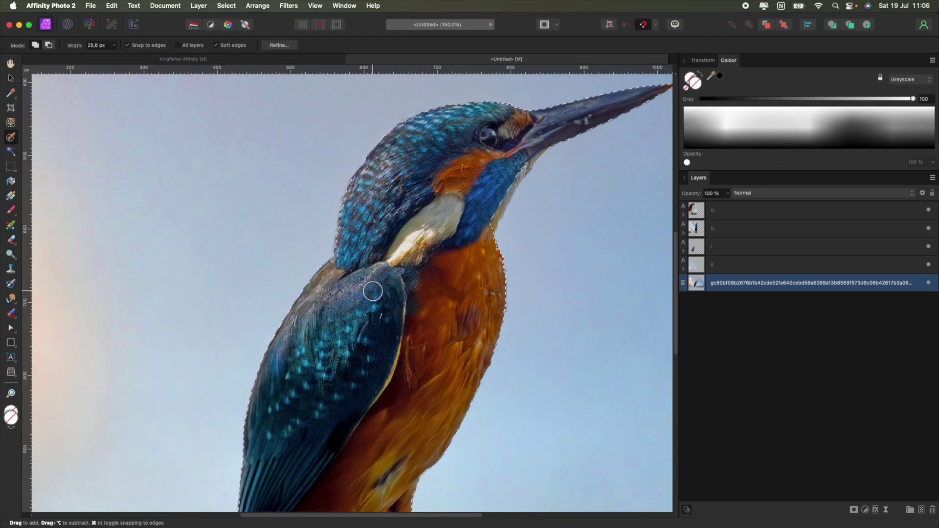
scroll(372, 291, up, 1)
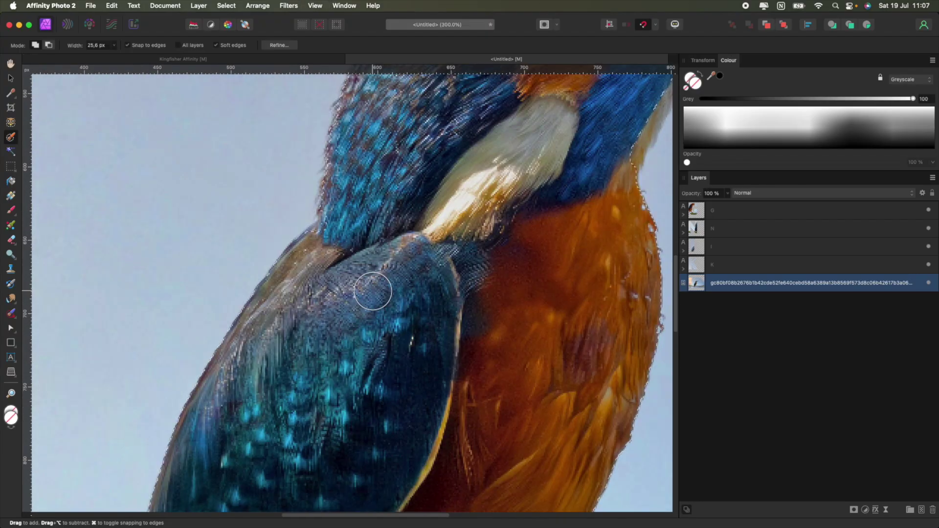
scroll(373, 291, up, 1)
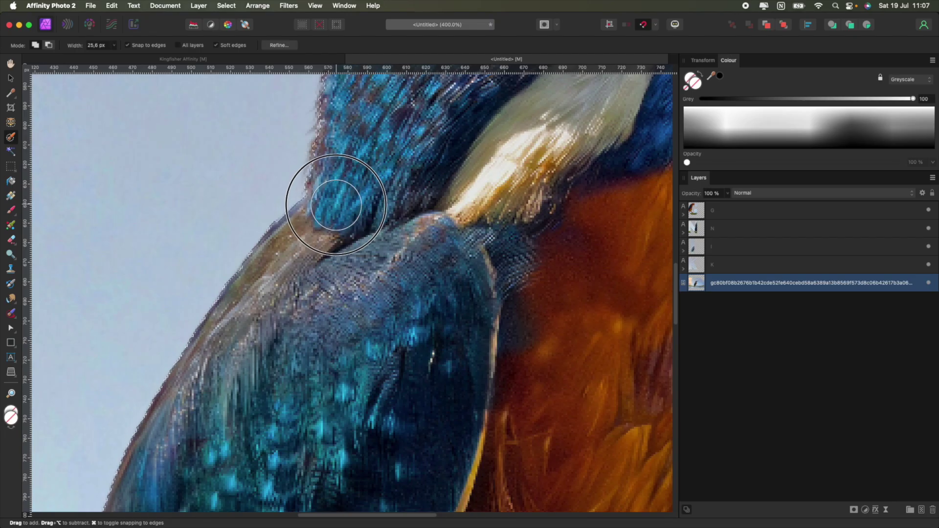
scroll(369, 164, up, 5)
scroll(372, 168, up, 10)
scroll(372, 168, right, 8)
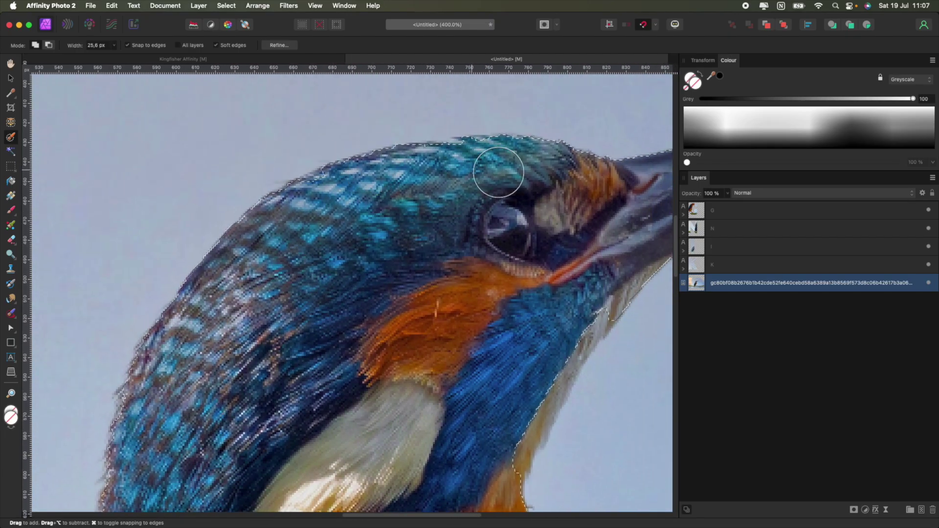
scroll(549, 178, right, 4)
scroll(549, 178, up, 2)
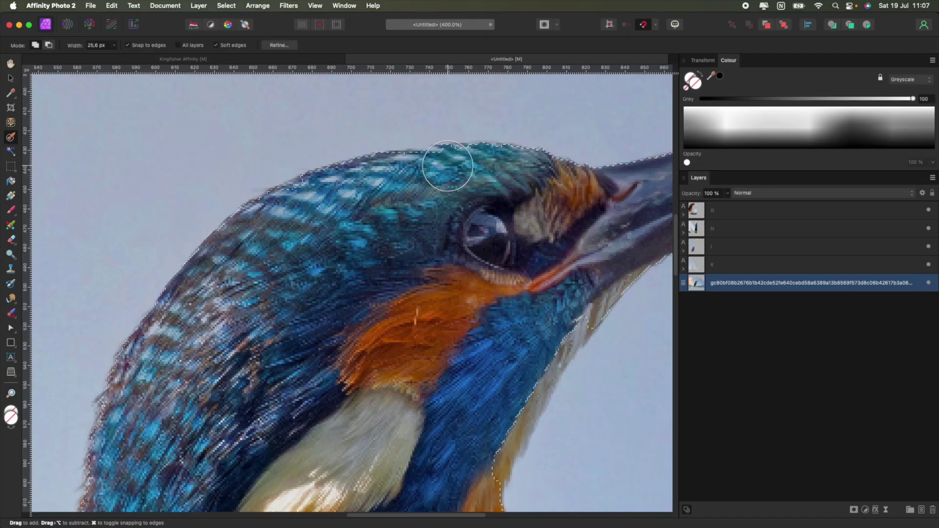
scroll(448, 175, up, 4)
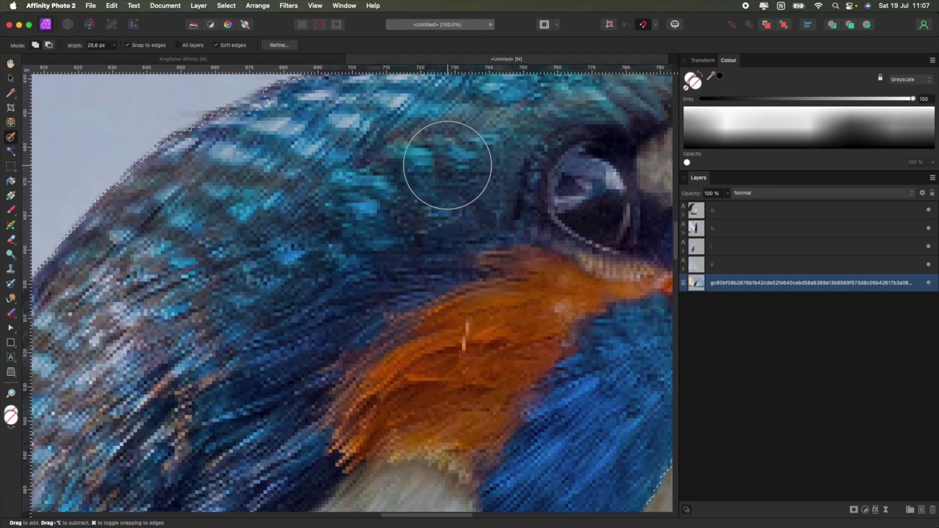
scroll(447, 165, up, 5)
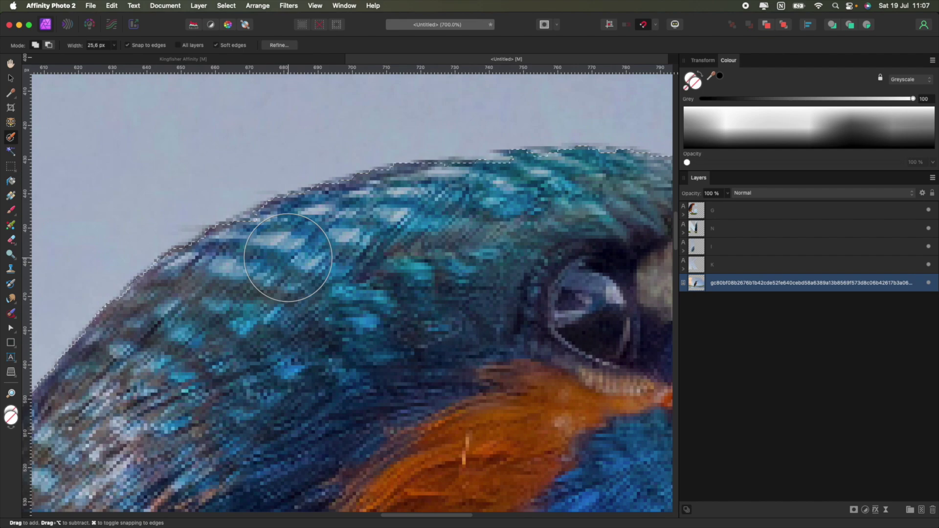
- Reduce the Selection Brush width to 5.9 px and add the pale throat feathers below the beak to the selection
key(bracketleft)
key(bracketleft)
key(bracketleft)
key(bracketleft)
key(bracketleft)
key(bracketleft)
key(bracketleft)
key(bracketleft)
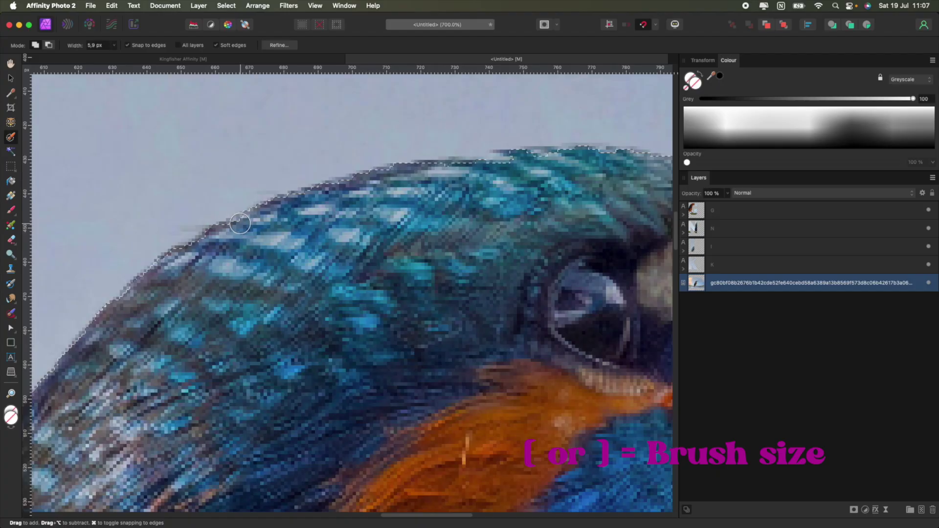
scroll(375, 234, right, 8)
scroll(375, 235, up, 2)
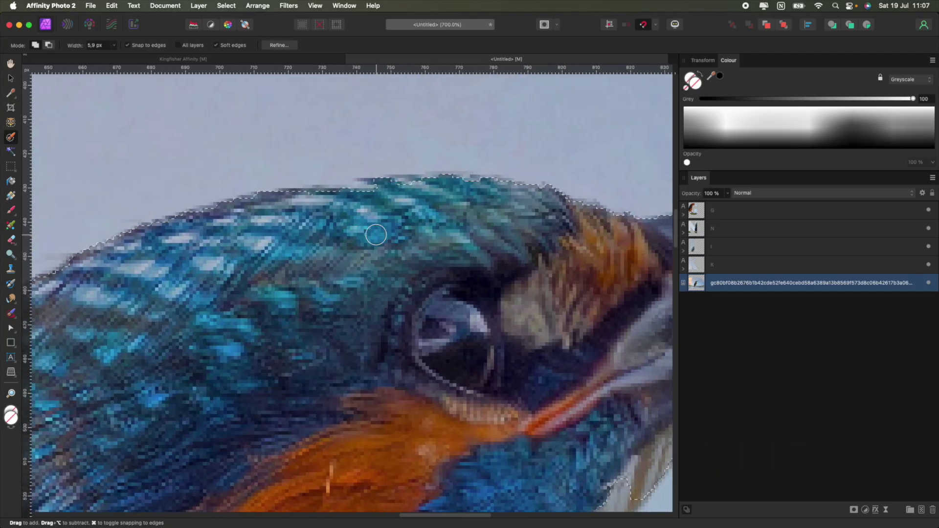
scroll(376, 235, right, 10)
scroll(375, 235, up, 2)
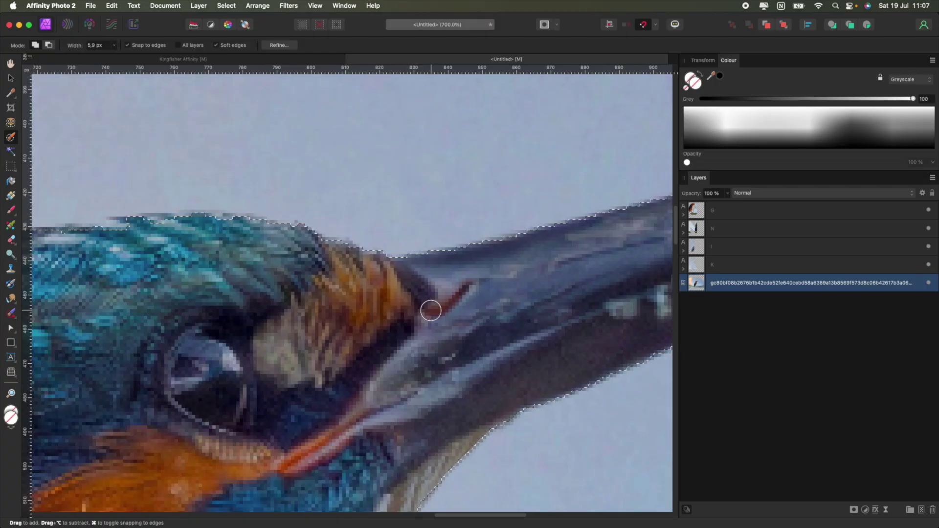
scroll(430, 310, down, 5)
scroll(430, 310, down, 4)
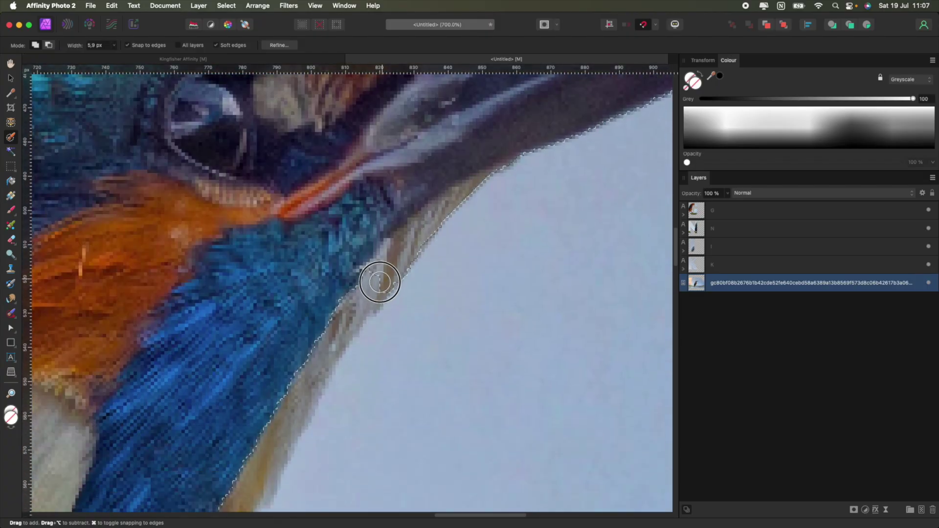
mouse_move(344, 303)
mouse_down()
mouse_move(356, 275)
mouse_move(346, 294)
mouse_move(264, 308)
mouse_move(251, 331)
mouse_move(247, 322)
mouse_up()
scroll(346, 294, down, 6)
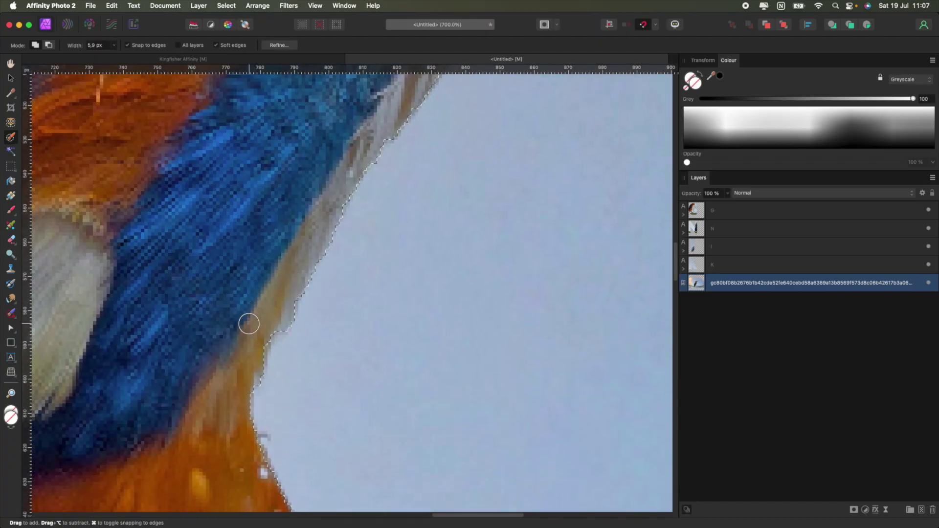
- Add the missing upper edge of the toes on the kingfisher's right-hand foot to the selection
scroll(248, 323, down, 10)
scroll(248, 323, down, 15)
scroll(249, 324, left, 6)
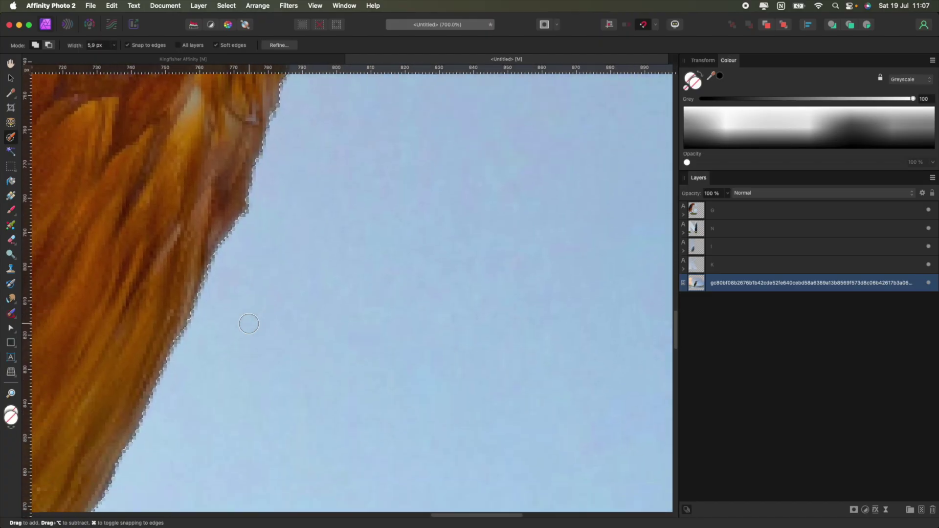
scroll(249, 324, down, 15)
scroll(248, 323, left, 2)
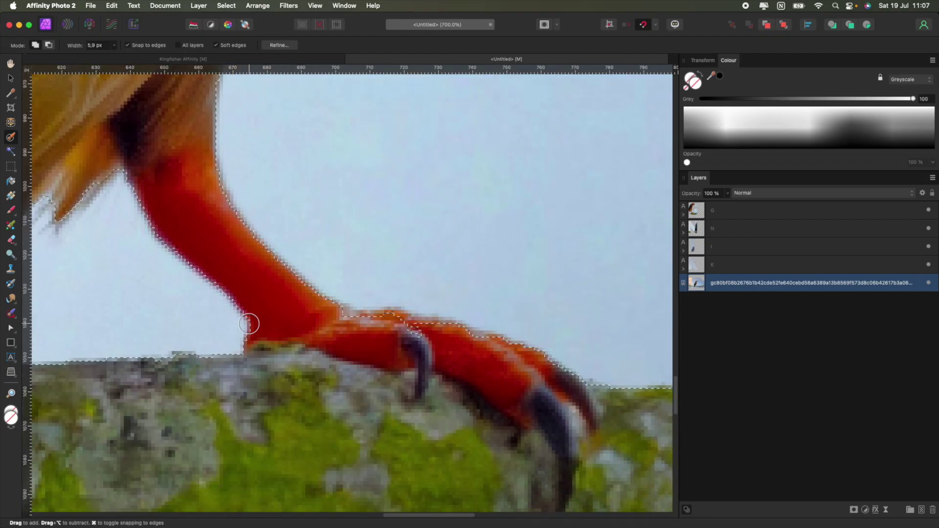
mouse_move(287, 324)
mouse_down()
mouse_move(349, 303)
mouse_move(338, 292)
mouse_move(426, 299)
mouse_move(546, 343)
mouse_move(505, 357)
mouse_up()
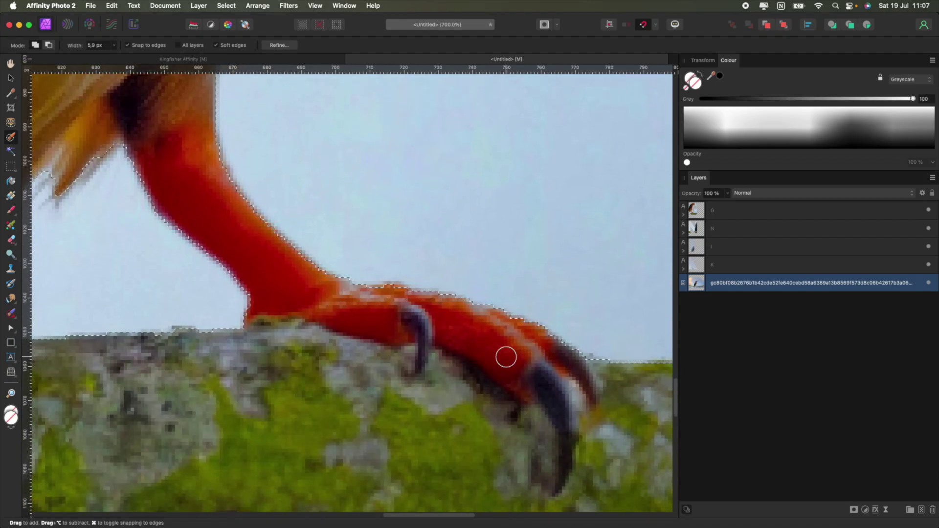
- Examine the selection outline along the branch, both feet and the tail below the branch
scroll(506, 357, right, 7)
scroll(506, 357, right, 8)
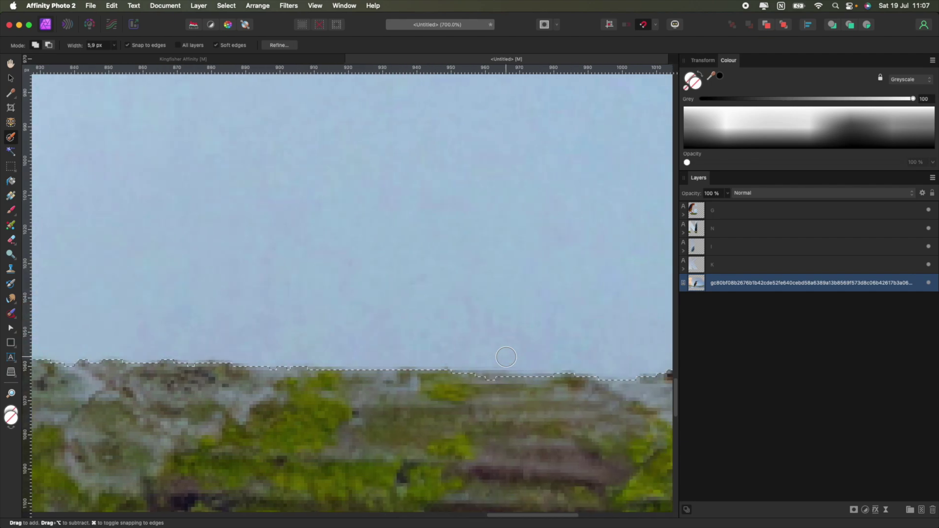
scroll(506, 357, right, 8)
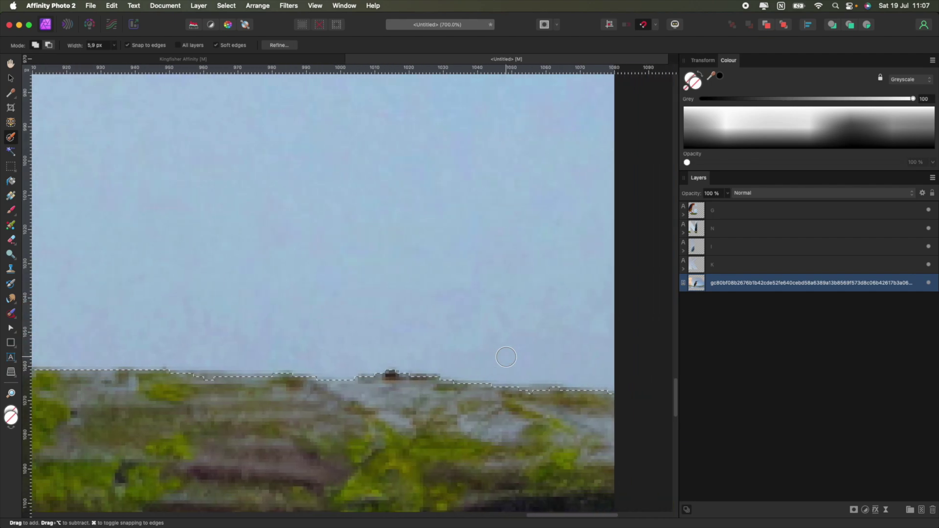
scroll(506, 357, right, 1)
scroll(507, 357, down, 3)
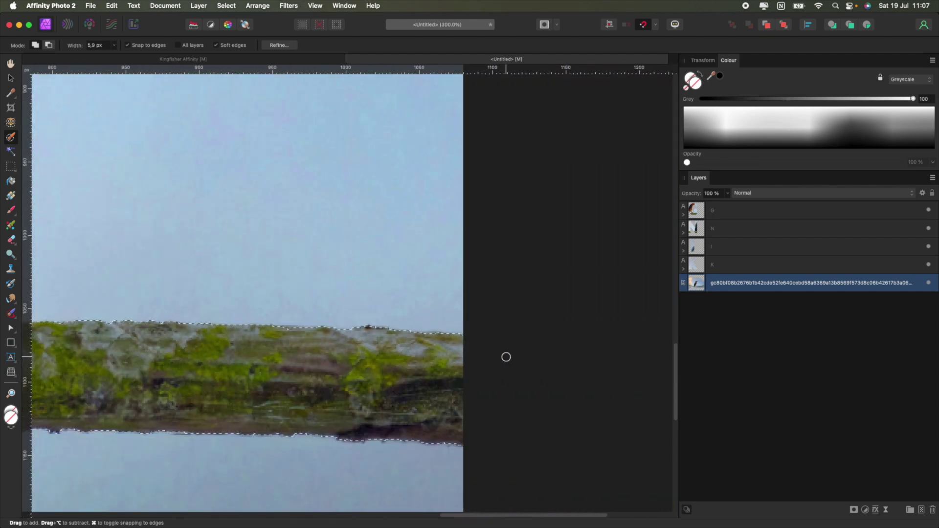
scroll(181, 373, left, 10)
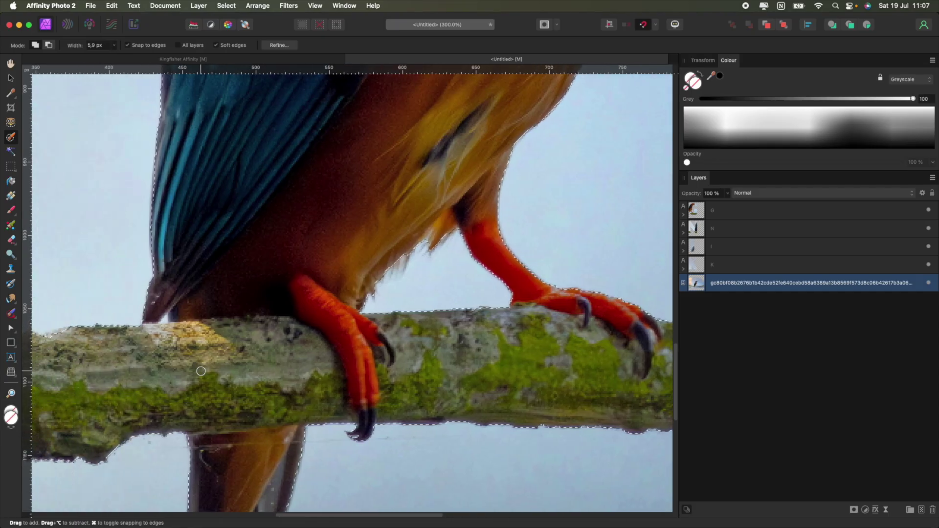
scroll(200, 371, down, 5)
scroll(200, 371, left, 1)
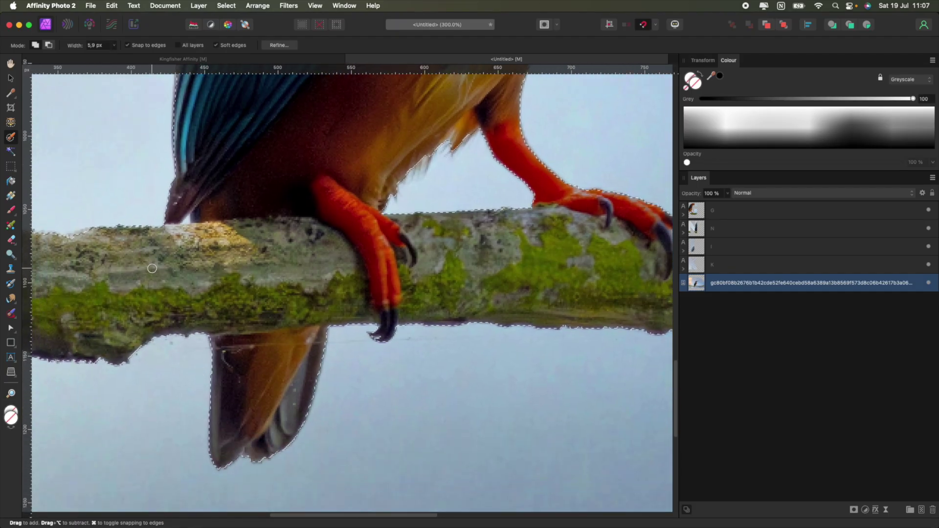
scroll(152, 268, left, 2)
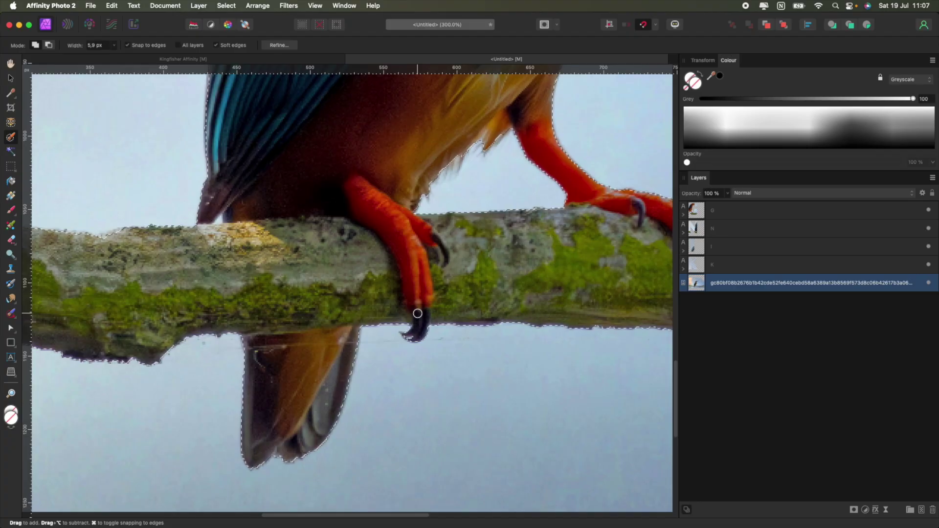
- Reduce the Selection Brush width to 1.6 px and subtract the small patch of sky inside the claw hooked under the branch
key(super+equal)
key(super+equal)
key(super+equal)
key(super+equal)
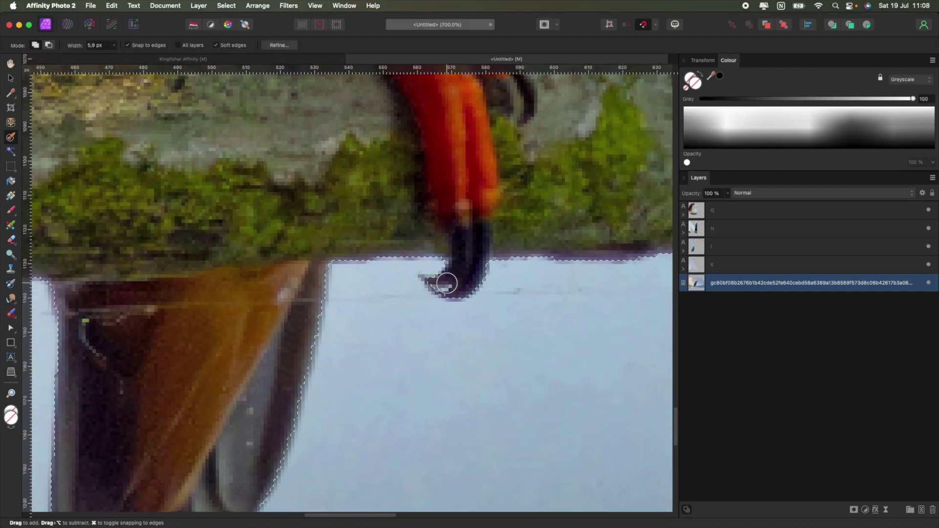
key(super+equal)
key(super+equal)
key(super+equal)
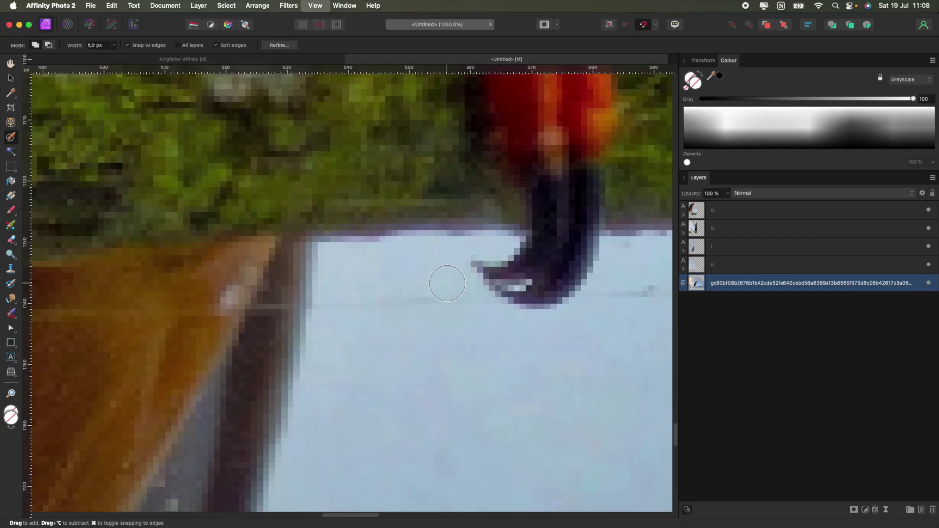
scroll(447, 284, right, 5)
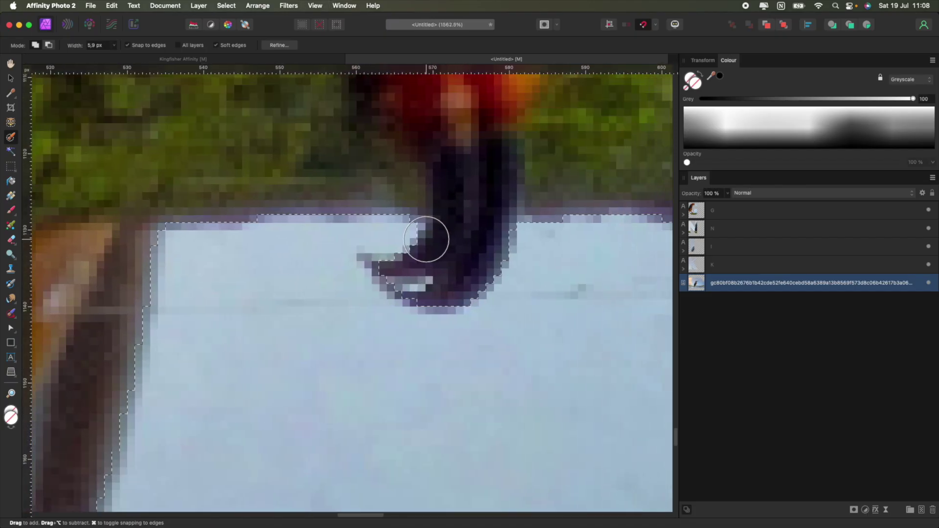
scroll(463, 262, up, 1)
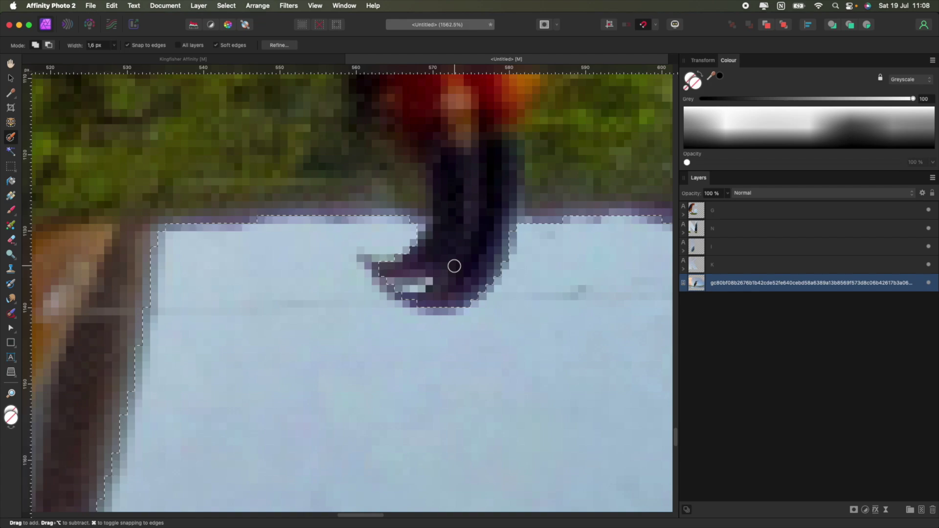
key(alt)
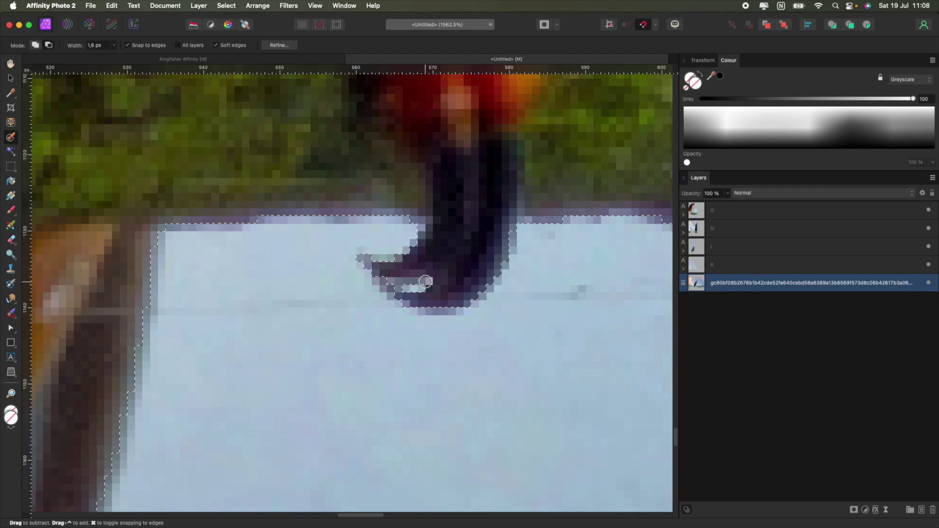
click(35, 45)
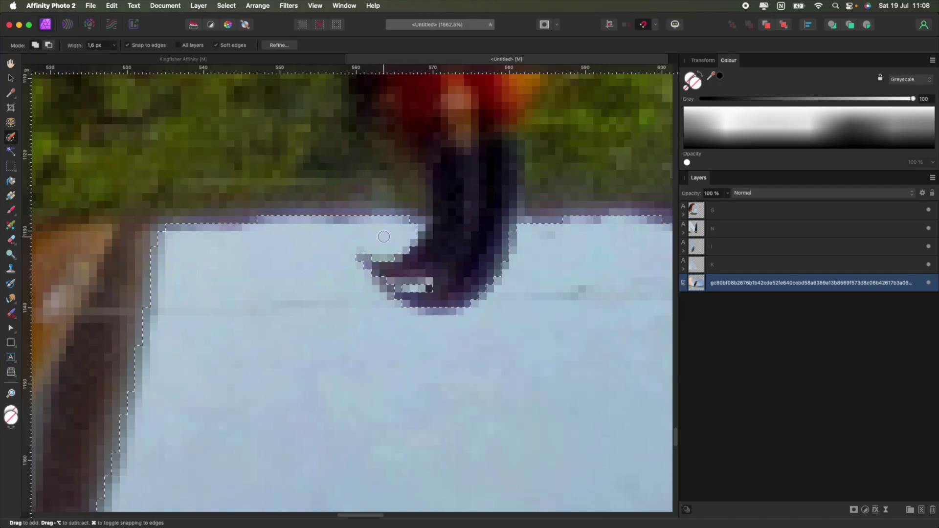
- Duplicate the selected bird and branch onto a separate layer, and hide the original kingfisher photo layer
key(super+minus)
key(super+minus)
key(super+minus)
key(super+minus)
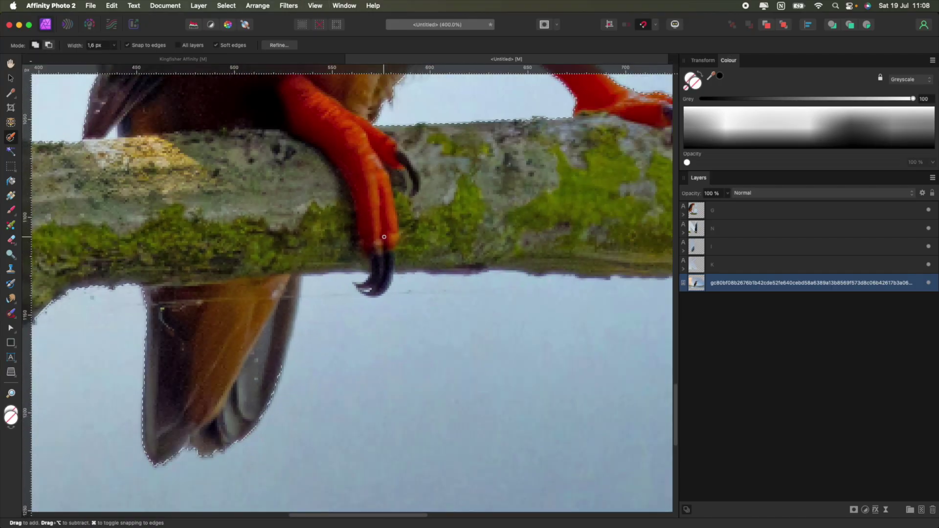
key(super+minus)
key(super+minus)
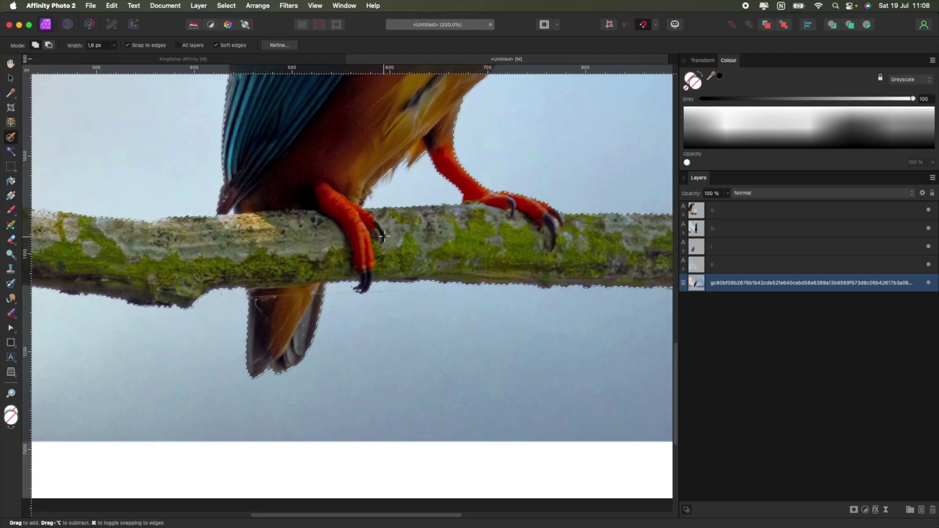
key(super+minus)
key(super+minus)
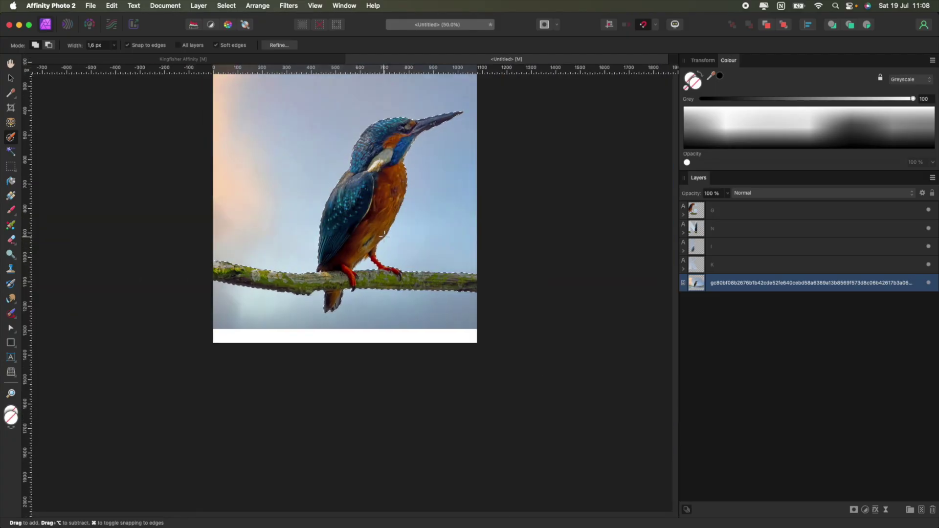
key(super+minus)
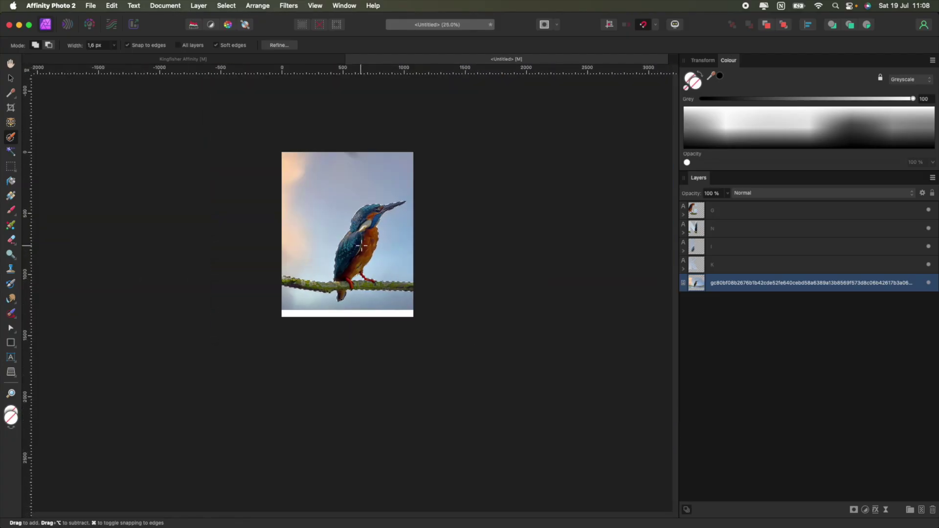
key(super+plus)
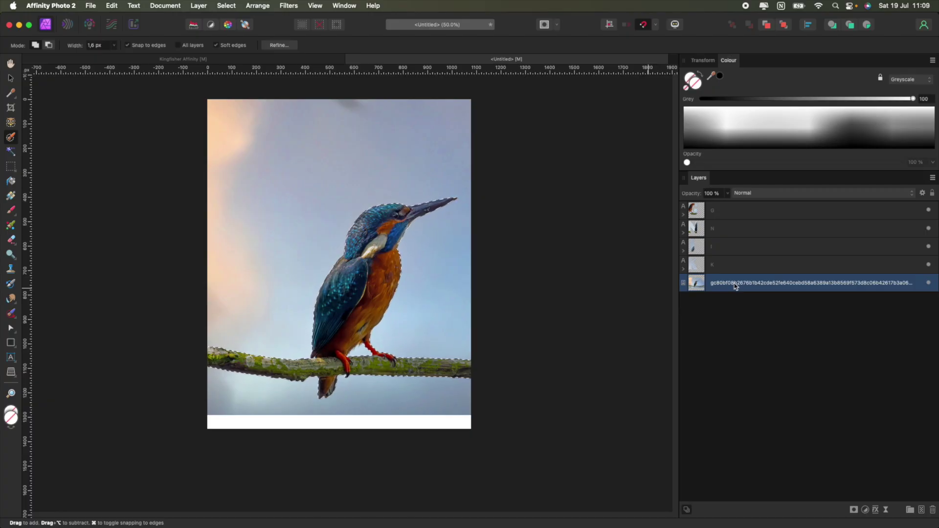
key(super+j)
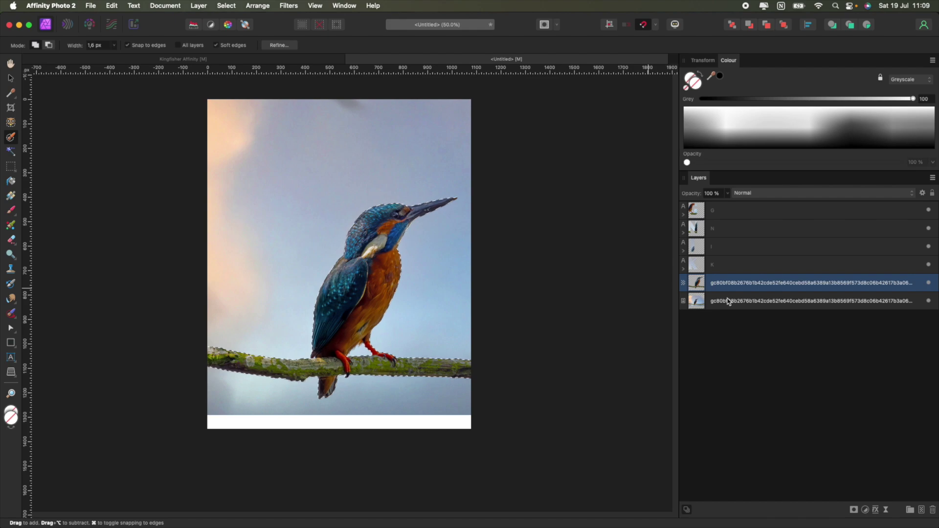
click(726, 303)
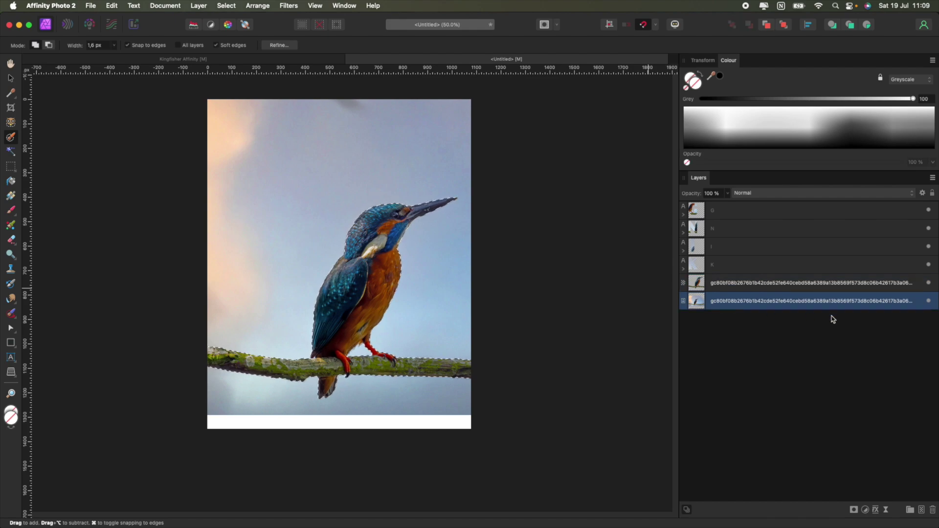
click(928, 301)
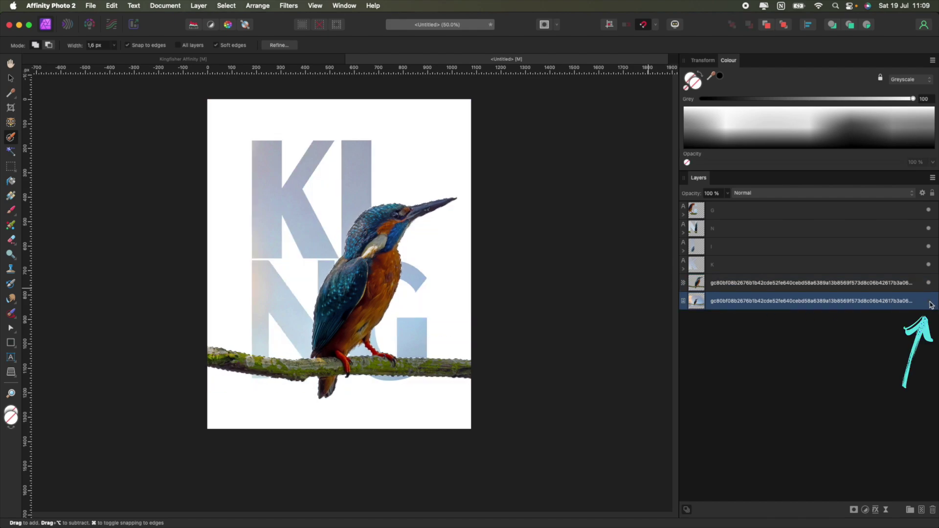
- Deselect the bird and branch outline, and add a mask to the cut-out kingfisher layer
click(726, 288)
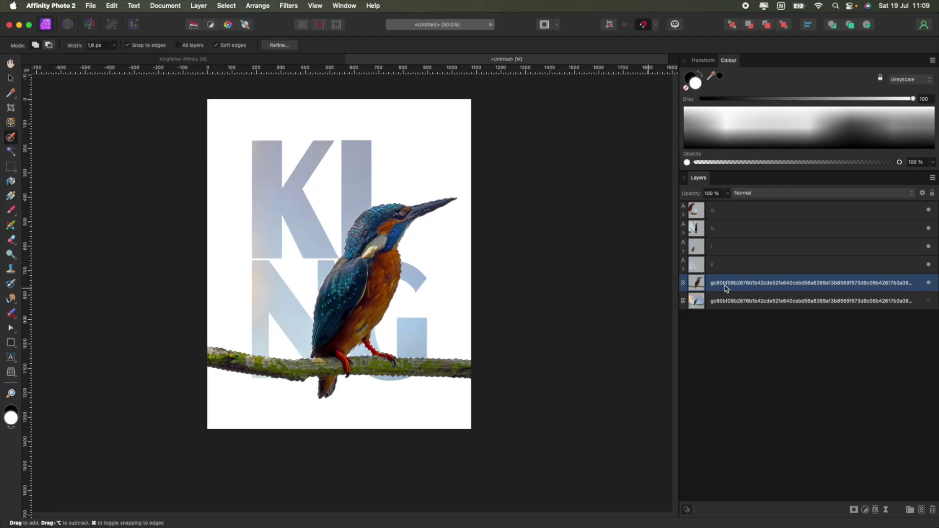
key(super+d)
click(834, 301)
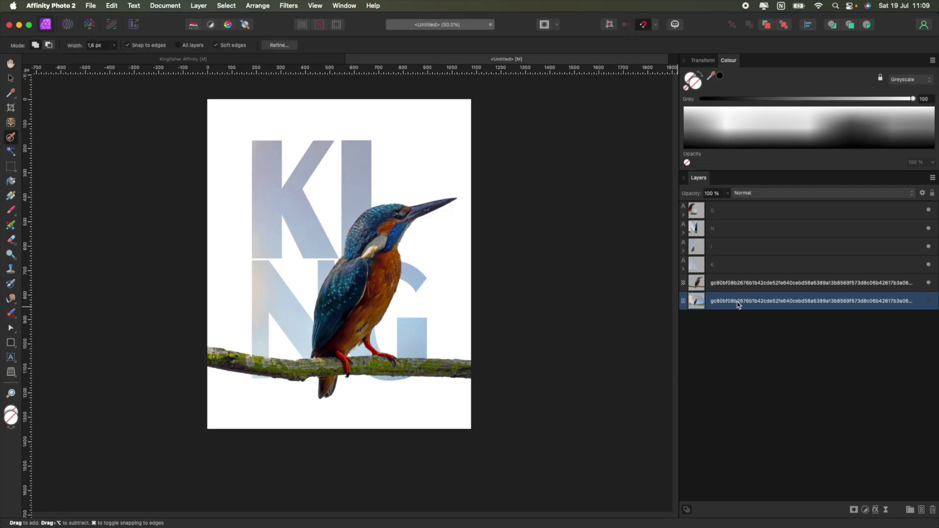
click(727, 283)
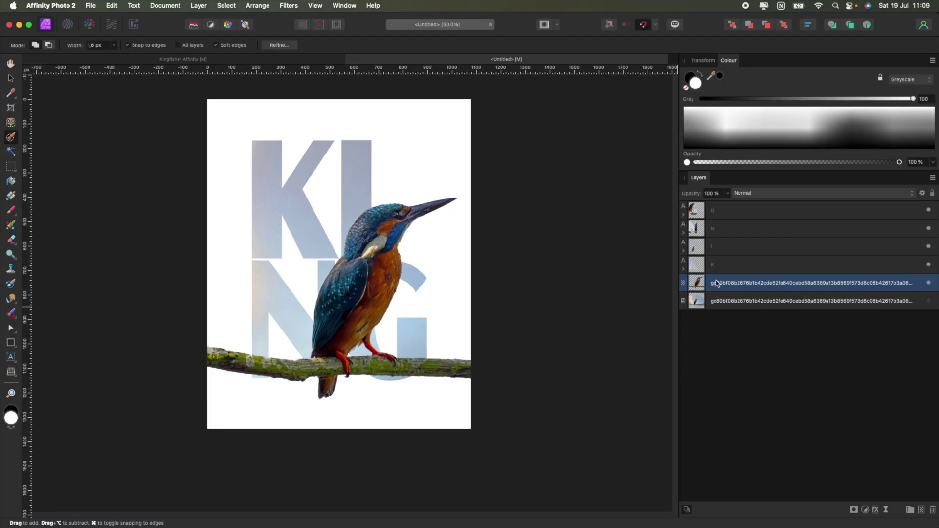
click(854, 510)
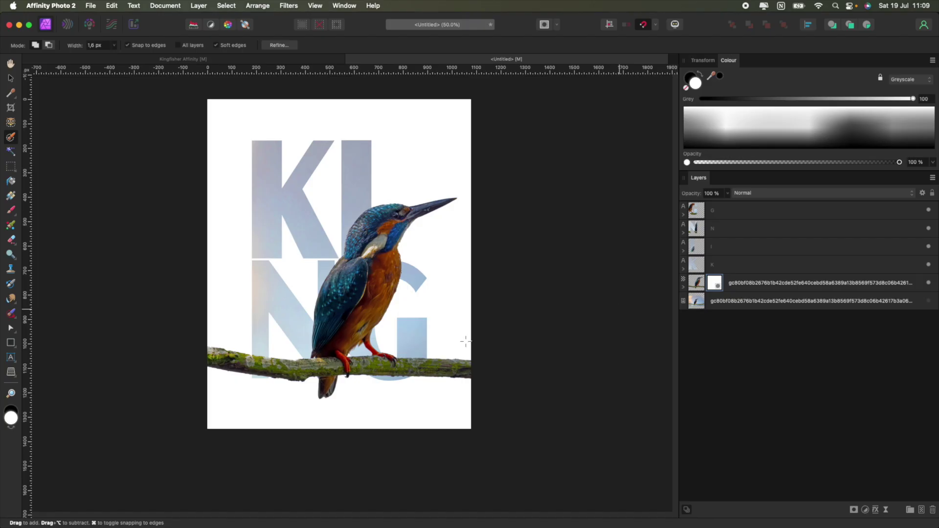
- Expand the cut-out kingfisher layer and activate its mask for painting with a black Paint Brush
click(10, 411)
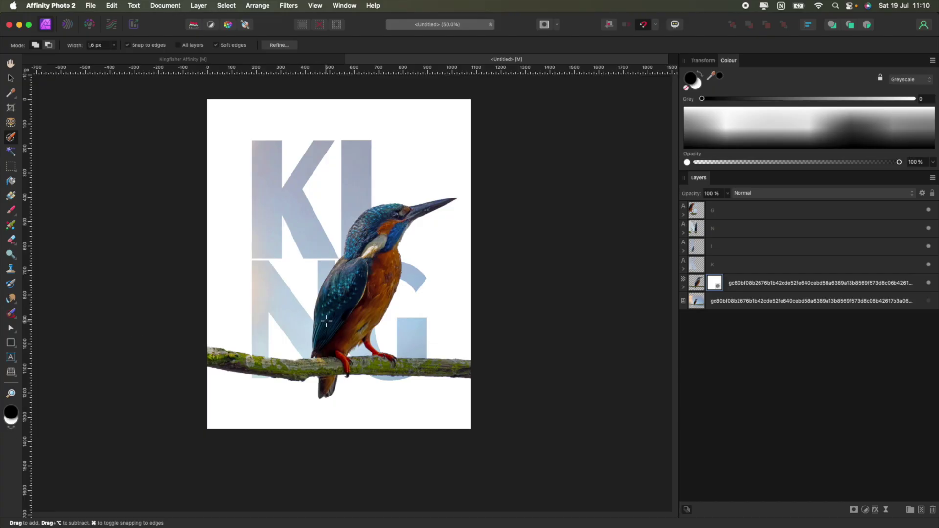
key(b)
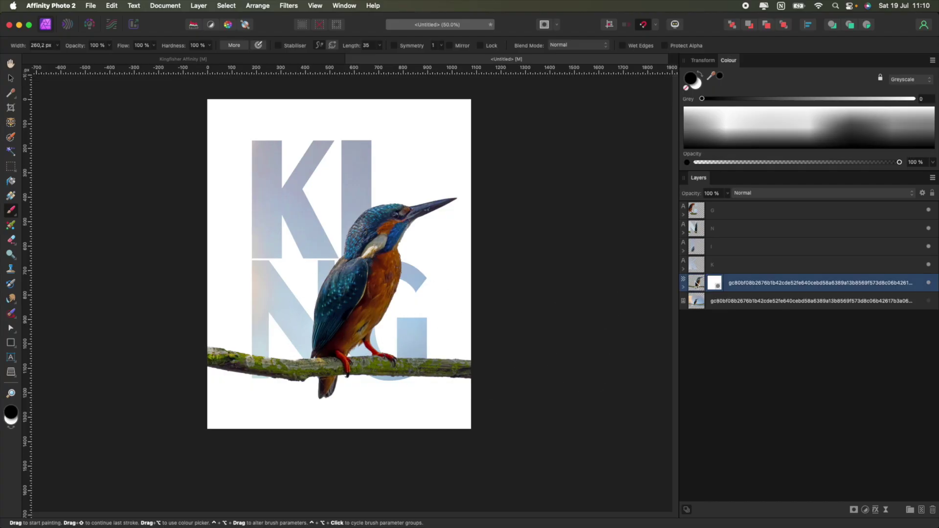
click(714, 286)
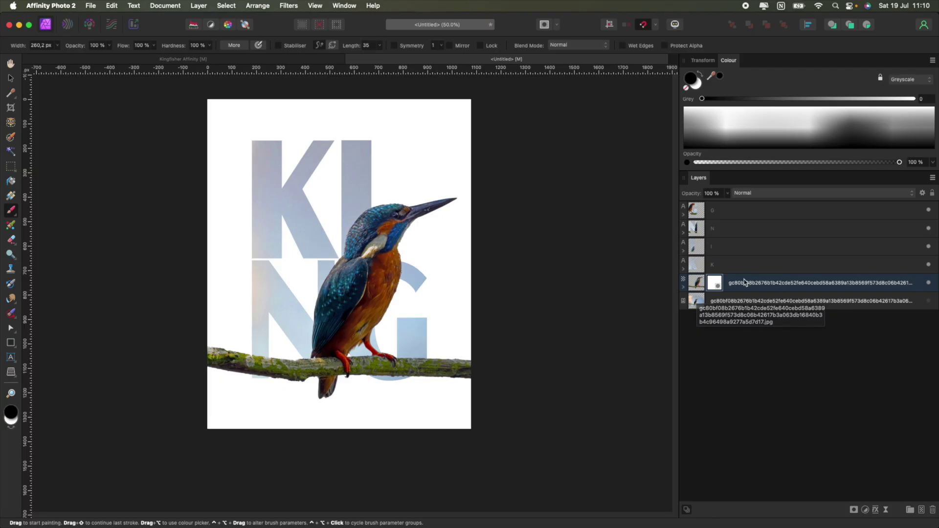
click(683, 290)
click(726, 287)
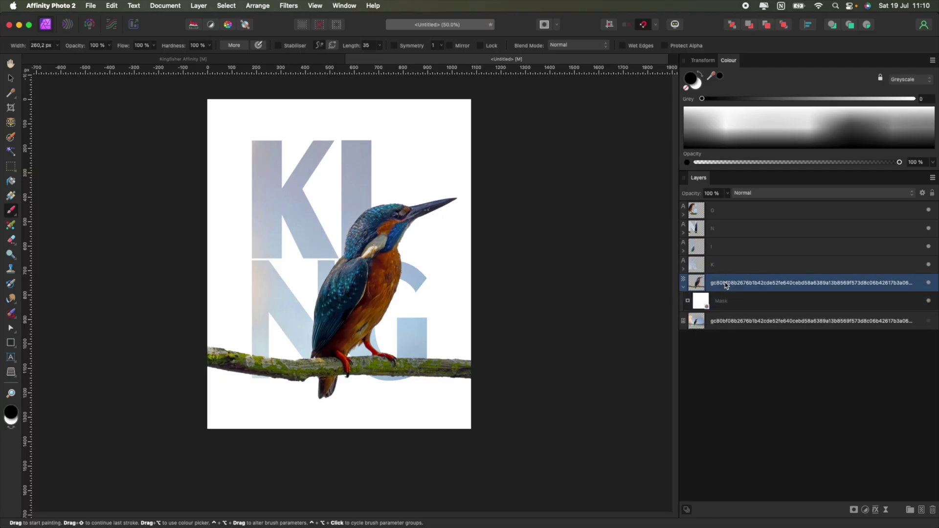
click(733, 305)
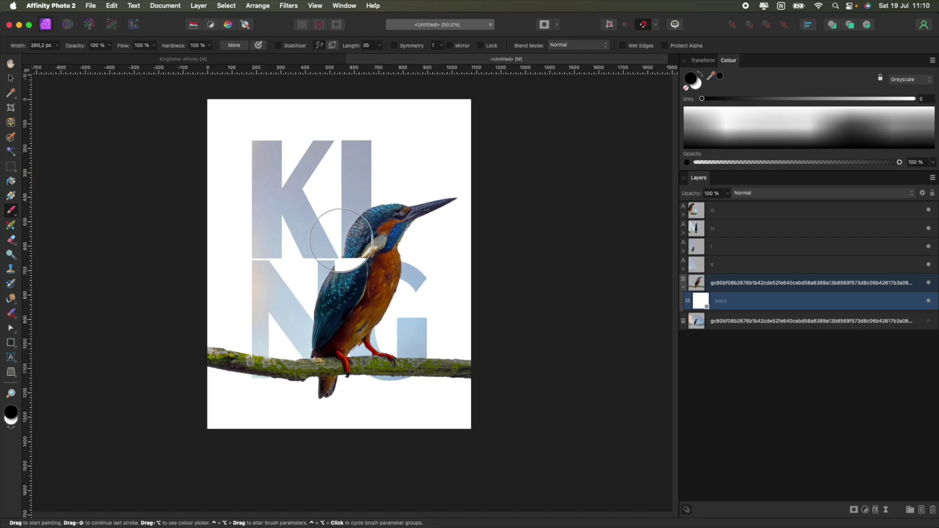
- Try black mask strokes over the bird's shoulder, head and the branch, and undo each one
drag(333, 266, 382, 266)
key(super+z)
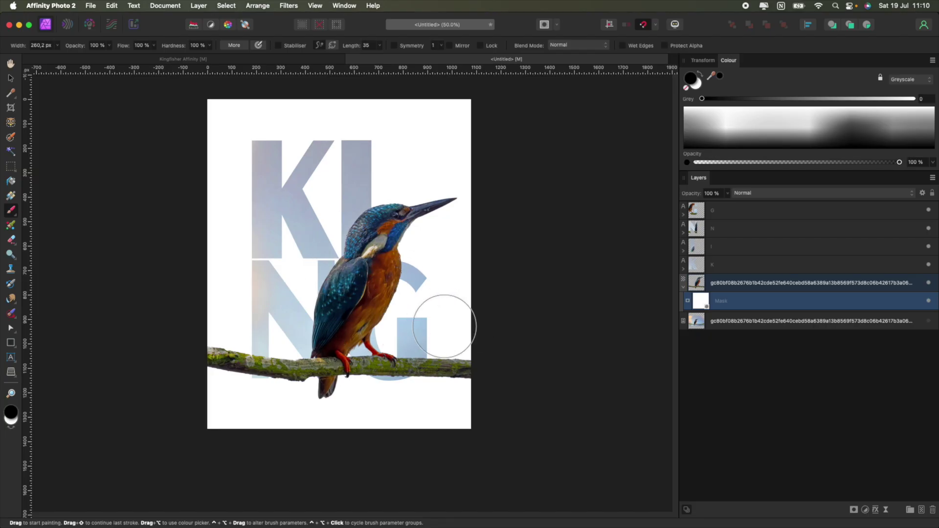
scroll(312, 317, up, 1)
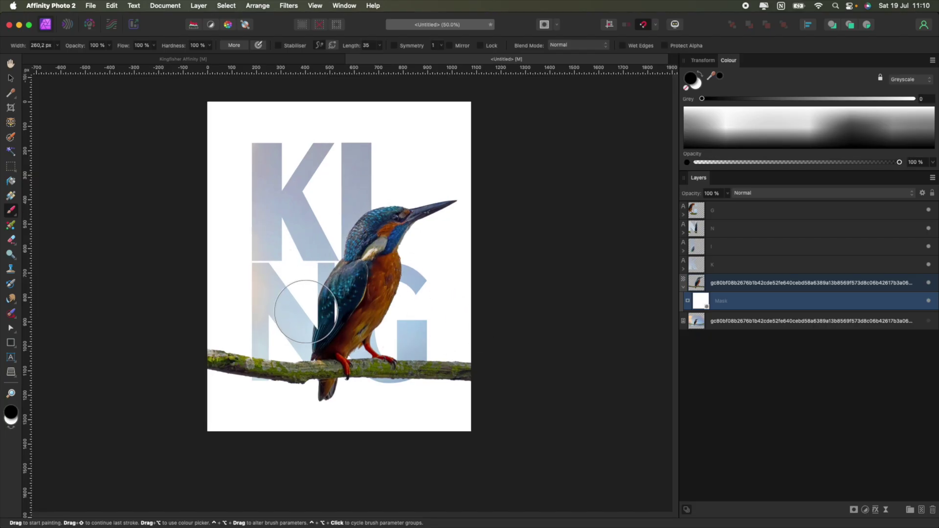
click(361, 266)
key(super+z)
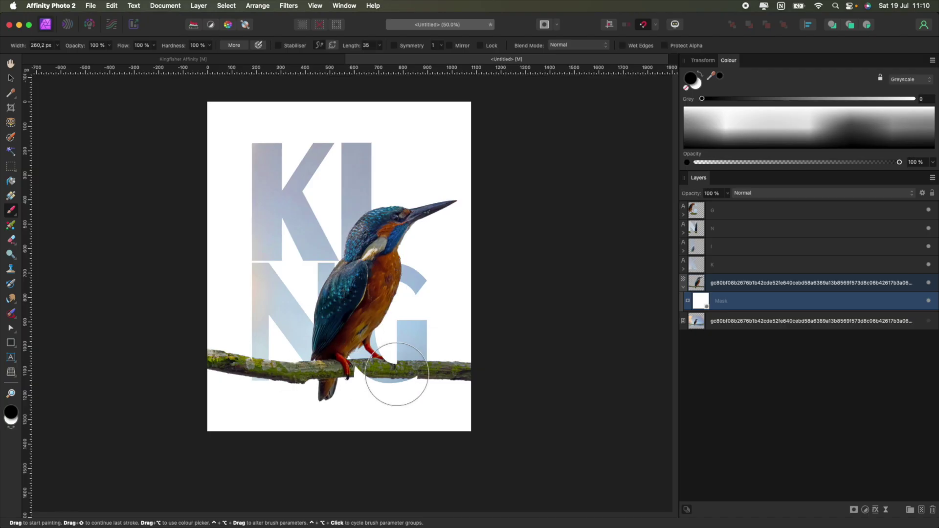
key(super+z)
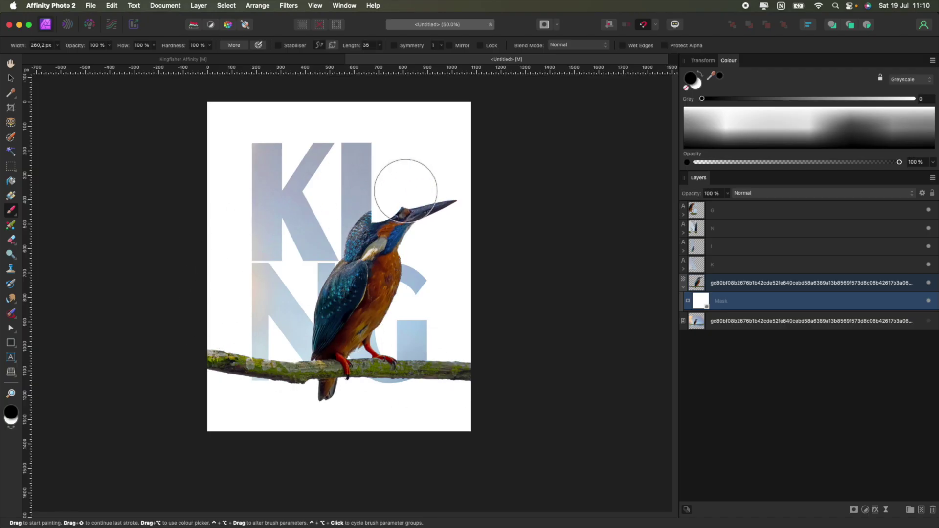
key(super+z)
scroll(297, 266, down, 1)
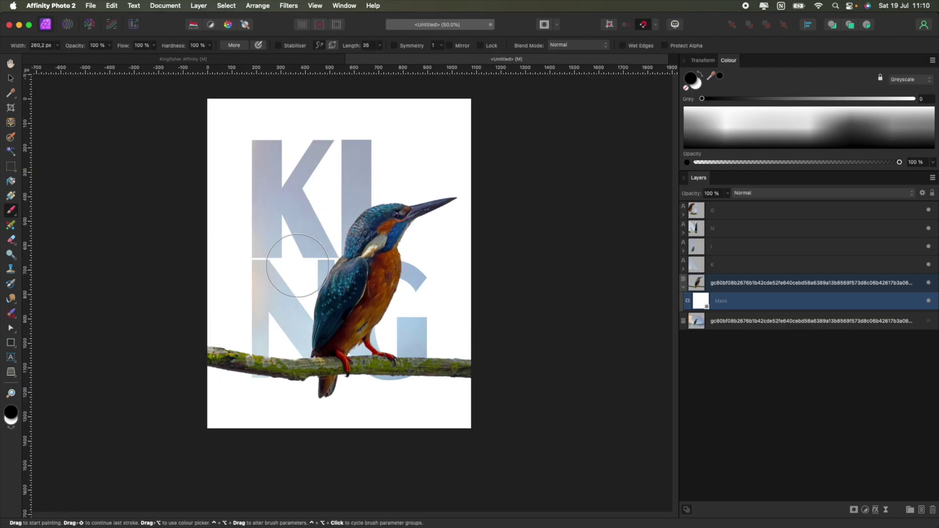
- Reduce the brush width to 83.4 px and mask away the bird inside the G's opening and the branch inside the N's lower gap
key(bracketleft)
key(bracketleft)
key(bracketleft)
key(bracketleft)
key(bracketleft)
key(bracketleft)
key(bracketleft)
key(bracketleft)
mouse_move(402, 283)
mouse_down()
mouse_move(379, 277)
mouse_move(378, 308)
mouse_move(388, 280)
mouse_move(393, 291)
mouse_move(390, 310)
mouse_move(384, 293)
mouse_move(382, 329)
mouse_move(376, 311)
mouse_move(381, 320)
mouse_move(392, 275)
mouse_move(420, 294)
mouse_up()
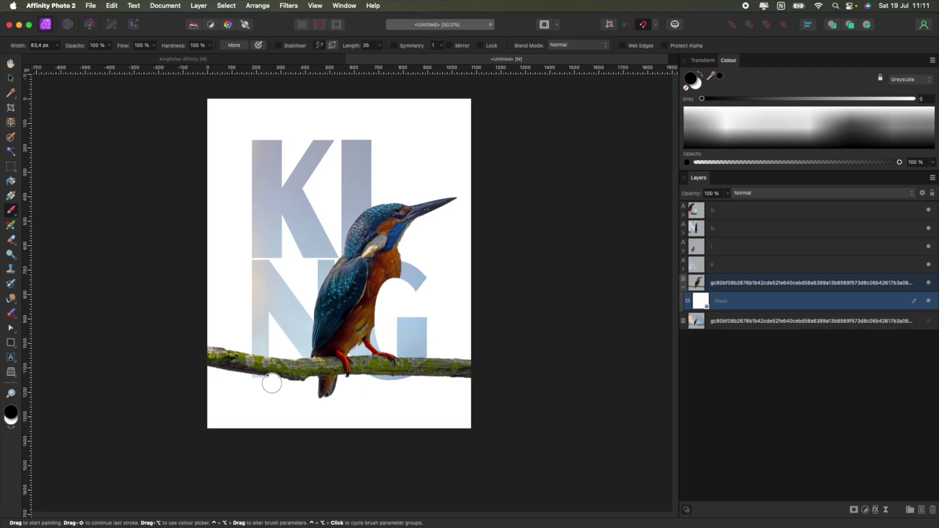
mouse_move(266, 381)
mouse_down()
mouse_move(268, 356)
mouse_move(280, 381)
mouse_move(280, 360)
mouse_move(300, 386)
mouse_move(292, 357)
mouse_move(312, 379)
mouse_move(306, 371)
mouse_move(326, 371)
mouse_up()
key(super+z)
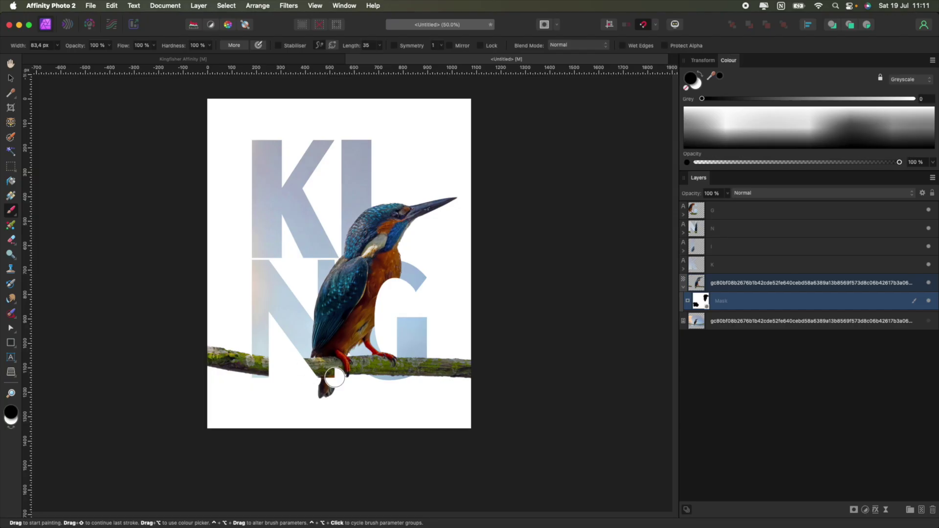
- Undo the stray dab on the bird and paint the mask white to restore the tail edge below the branch
scroll(335, 377, up, 5)
click(335, 377)
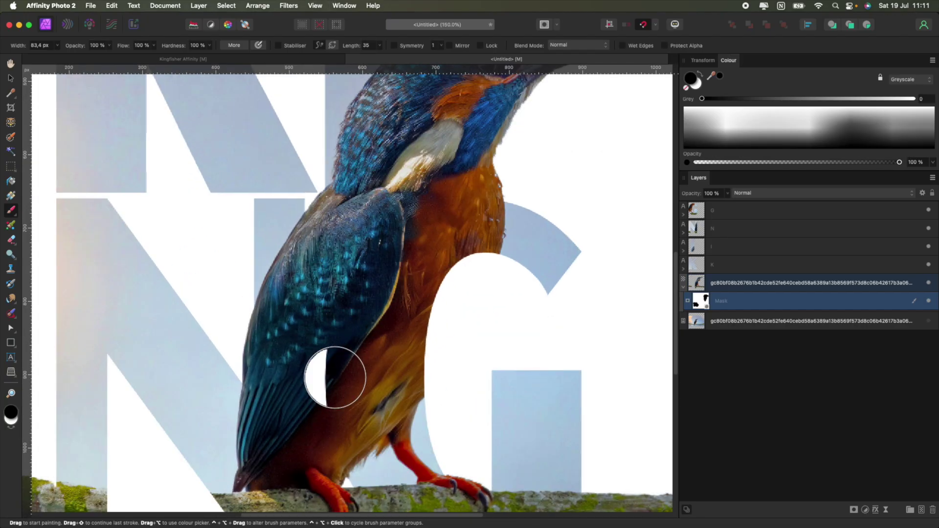
scroll(335, 377, down, 2)
key(super+z)
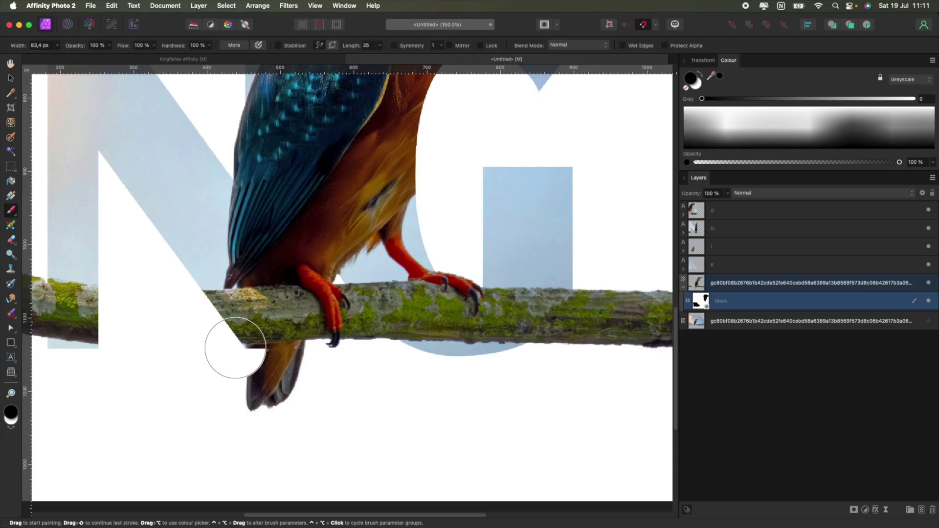
key(x)
mouse_move(235, 348)
mouse_down()
mouse_move(252, 375)
mouse_move(289, 352)
mouse_move(283, 369)
mouse_move(269, 353)
mouse_move(277, 359)
mouse_move(199, 365)
mouse_move(200, 344)
mouse_move(182, 312)
mouse_move(139, 294)
mouse_move(122, 296)
mouse_move(130, 309)
mouse_move(102, 327)
mouse_move(205, 307)
mouse_move(121, 324)
mouse_move(229, 323)
mouse_move(197, 326)
mouse_move(281, 347)
mouse_move(274, 379)
mouse_up()
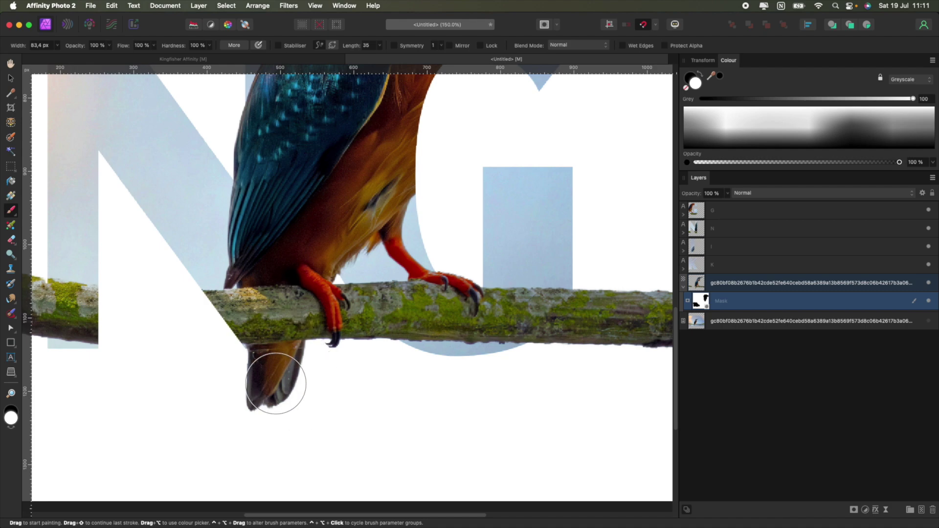
- Paint the mask black over the branch end that extends past the outer side of the N
key(super+minus)
key(super+minus)
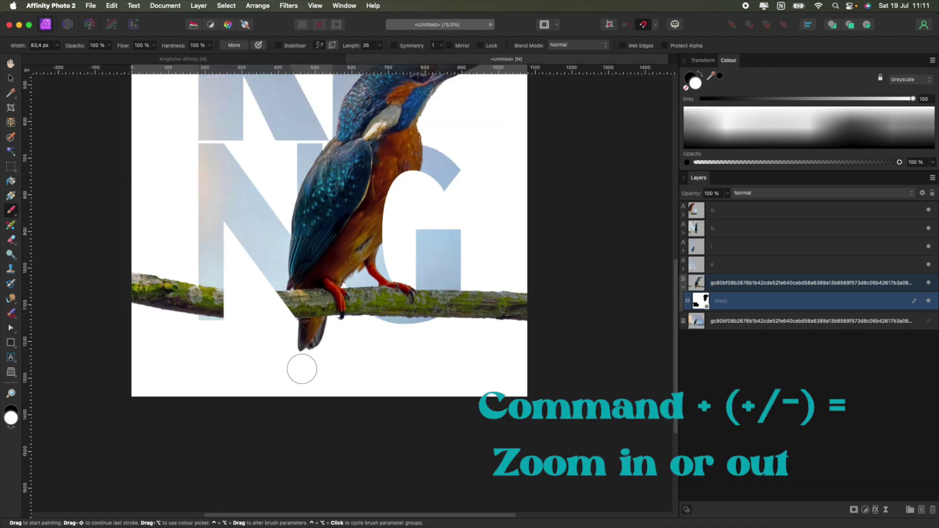
key(super+minus)
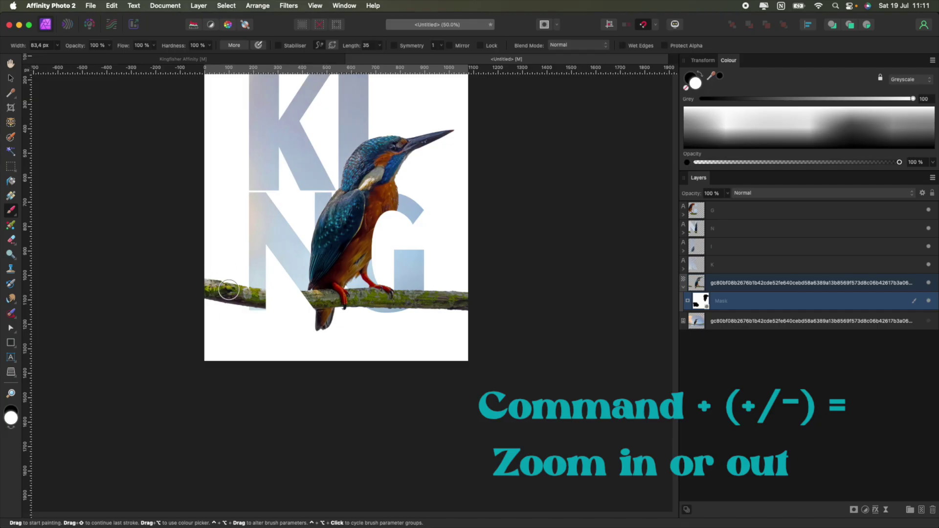
key(x)
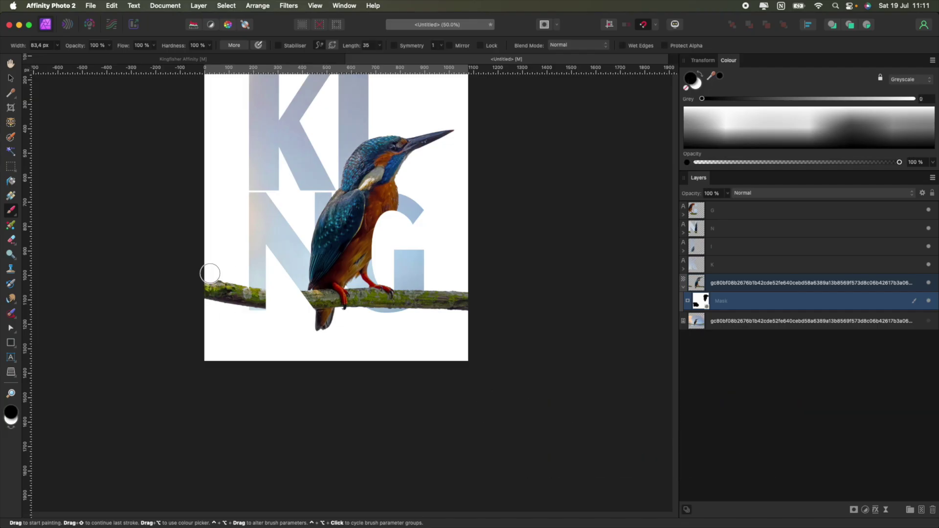
mouse_move(210, 273)
mouse_down()
mouse_move(218, 304)
mouse_move(220, 274)
mouse_move(206, 298)
mouse_move(229, 302)
mouse_move(234, 280)
mouse_move(242, 312)
mouse_move(240, 277)
mouse_move(259, 308)
mouse_up()
- Select the four letters and the cut-out kingfisher with the Move tool and scale them down together proportionally, then deselect
scroll(259, 308, up, 3)
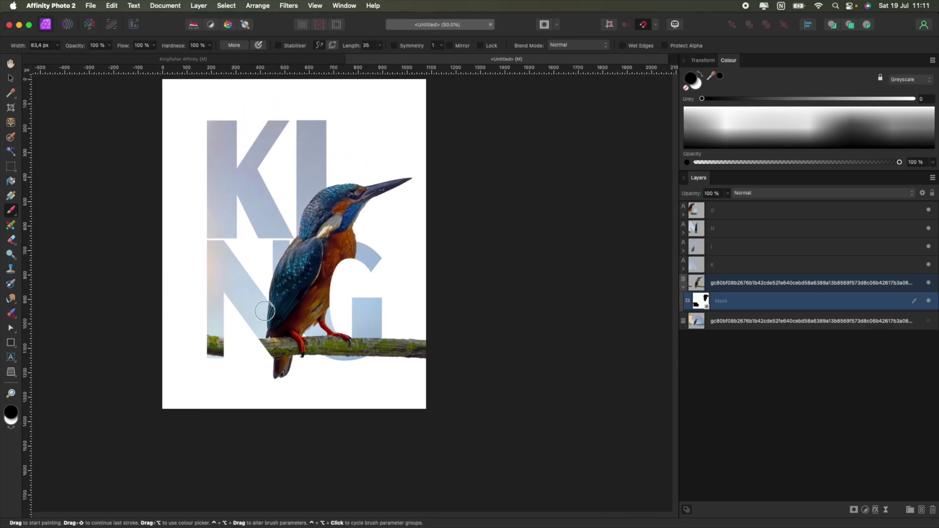
scroll(265, 311, up, 2)
scroll(264, 311, right, 2)
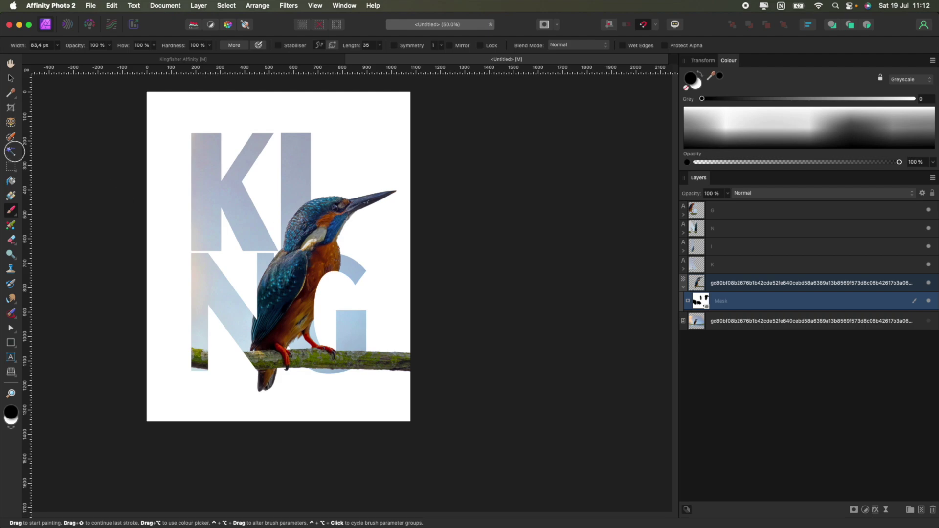
click(11, 80)
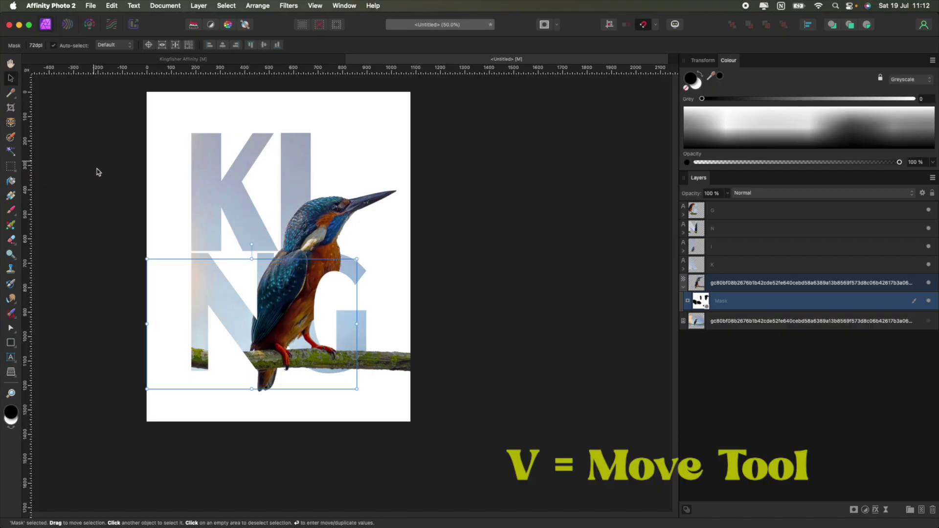
scroll(98, 177, up, 3)
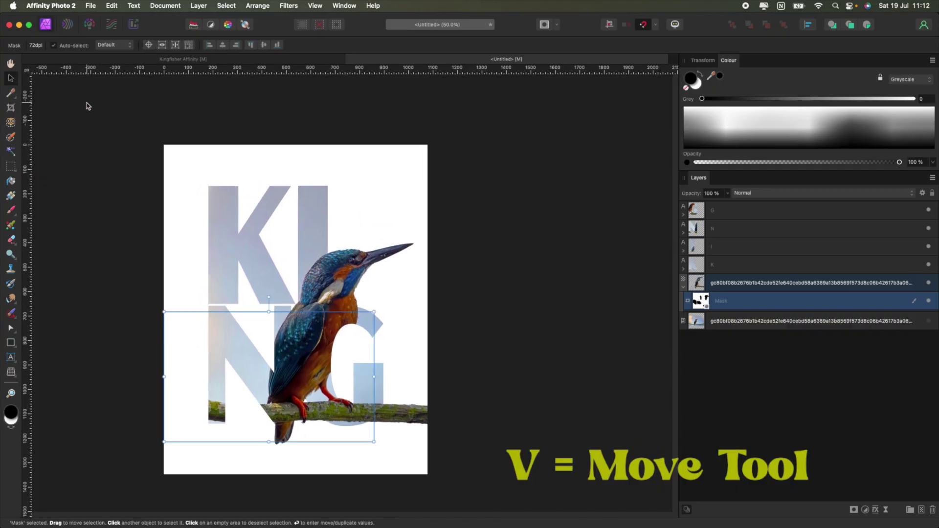
drag(87, 102, 510, 509)
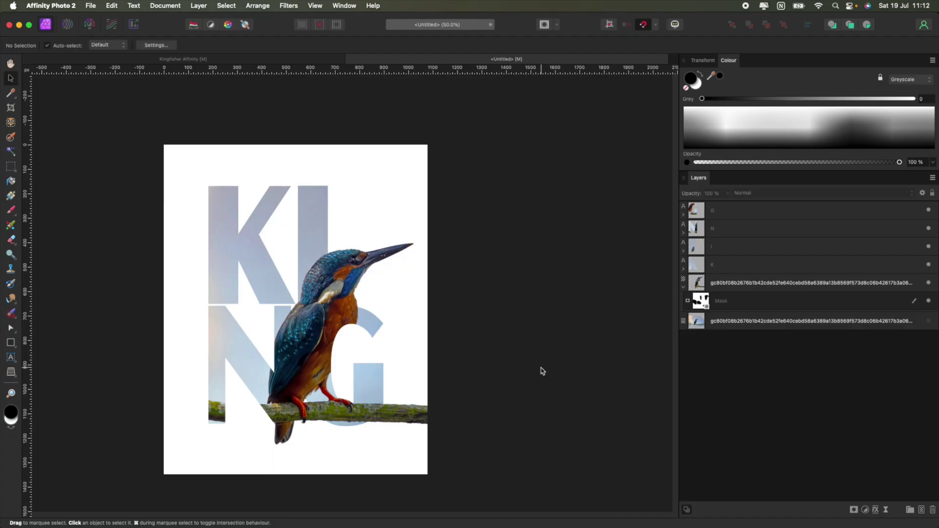
drag(121, 115, 477, 495)
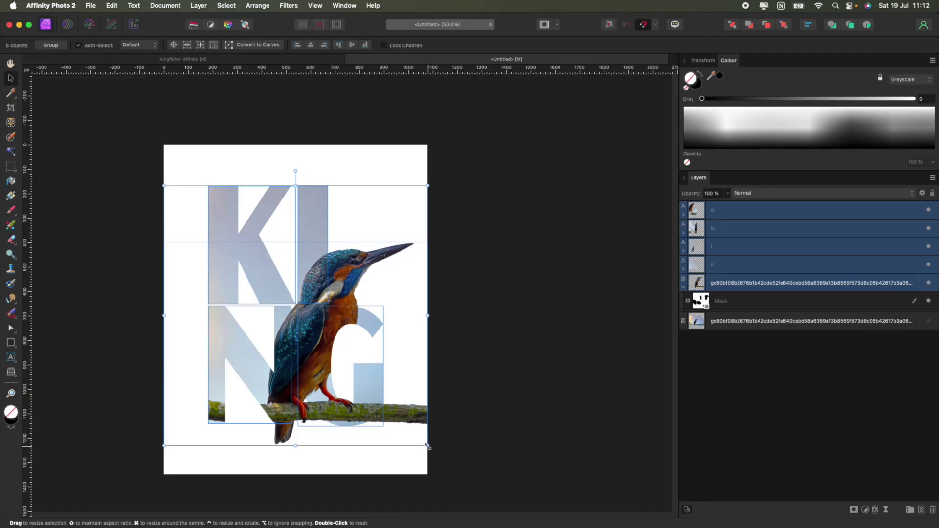
drag(427, 446, 374, 394)
click(389, 413)
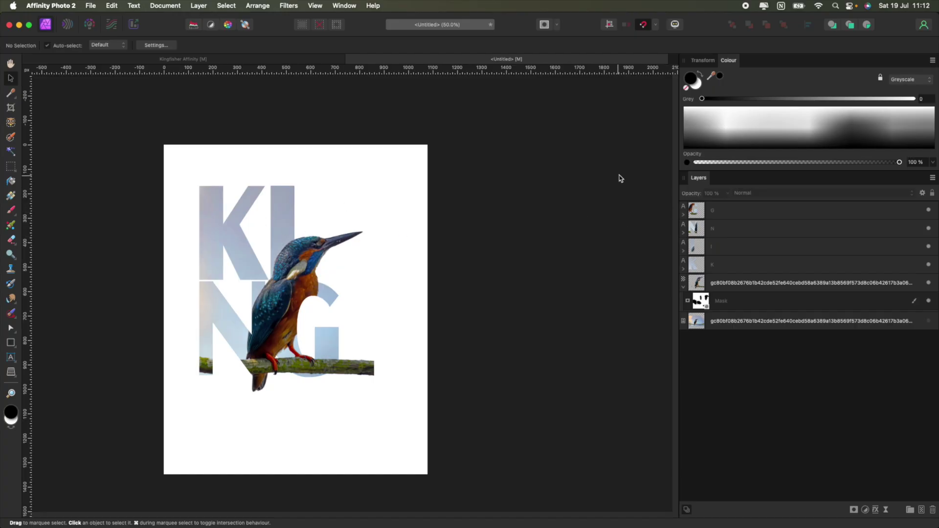
- Expand the G, N, I and K letter layers to reveal the photo nested in each
click(684, 215)
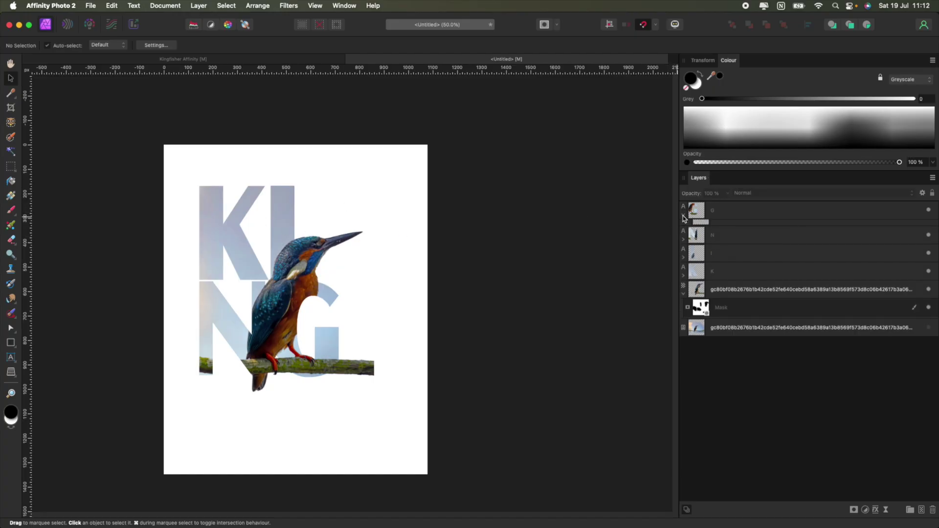
click(684, 252)
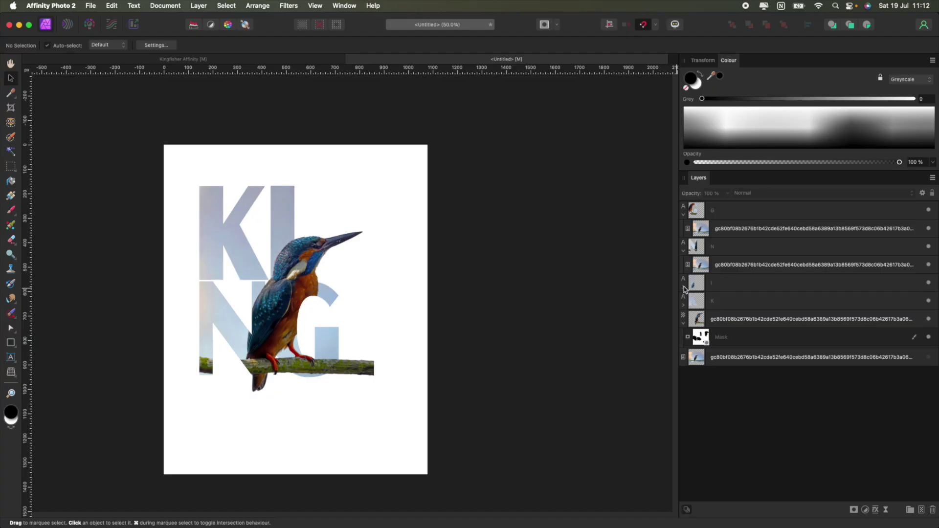
click(683, 288)
click(683, 323)
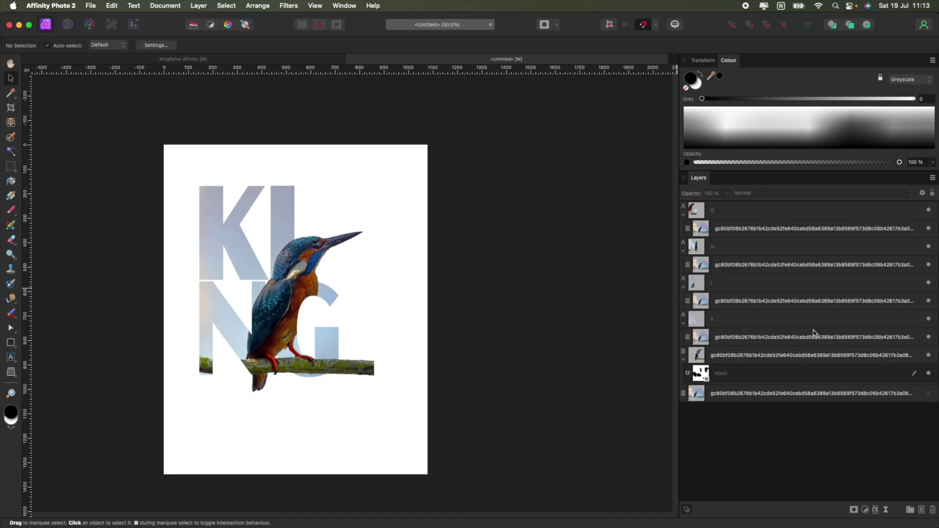
- Select the four nested photos and the cut-out kingfisher, scale them down proportionally and reposition them over the letters, then deselect
click(738, 230)
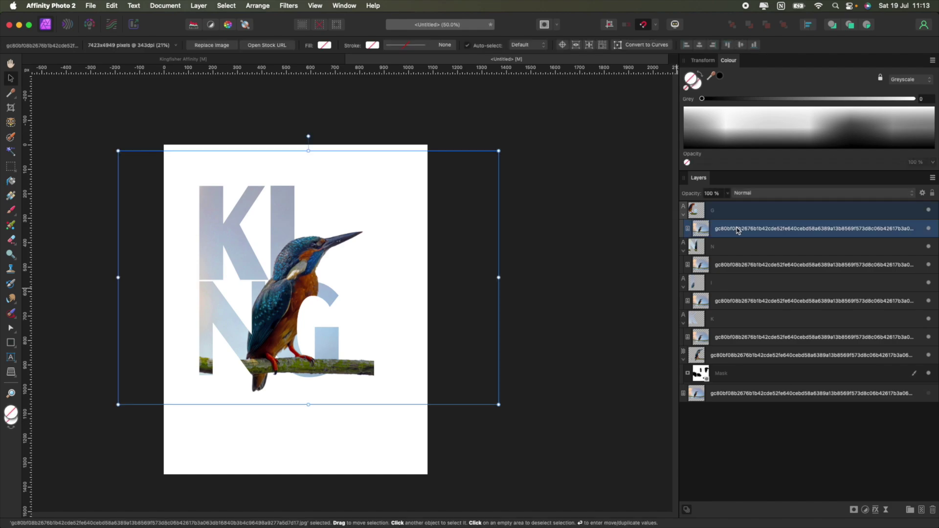
super+click(734, 265)
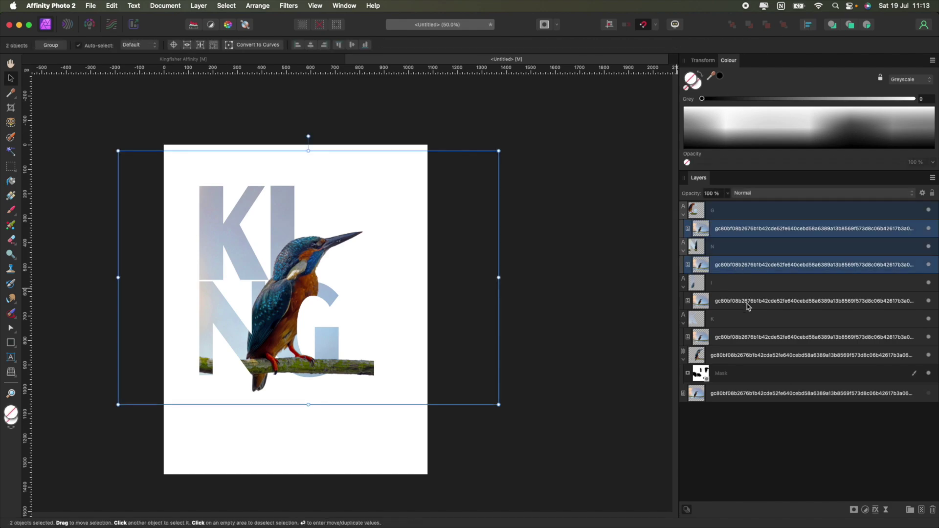
super+click(749, 342)
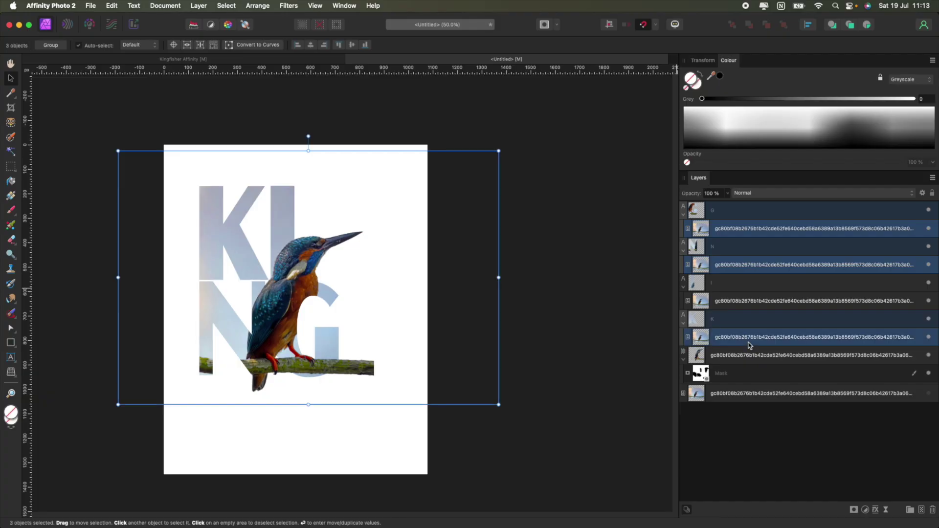
super+click(750, 302)
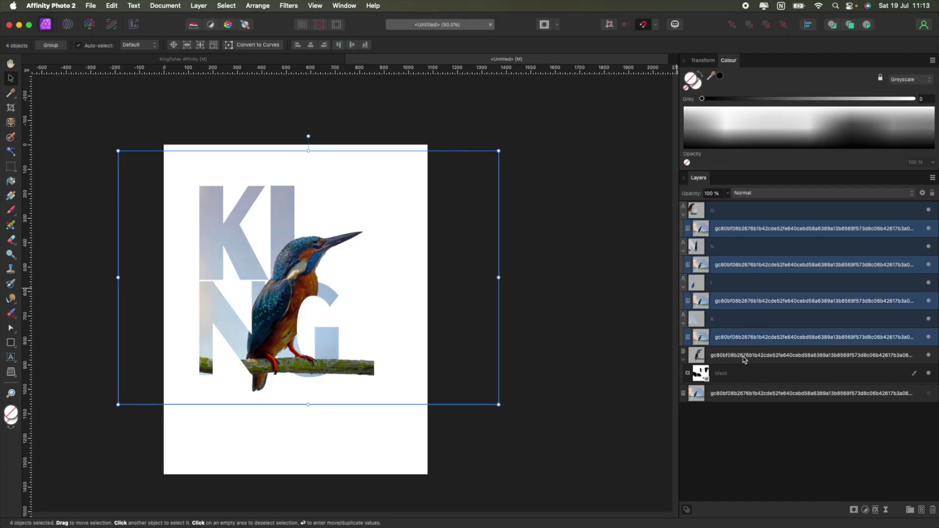
super+click(744, 360)
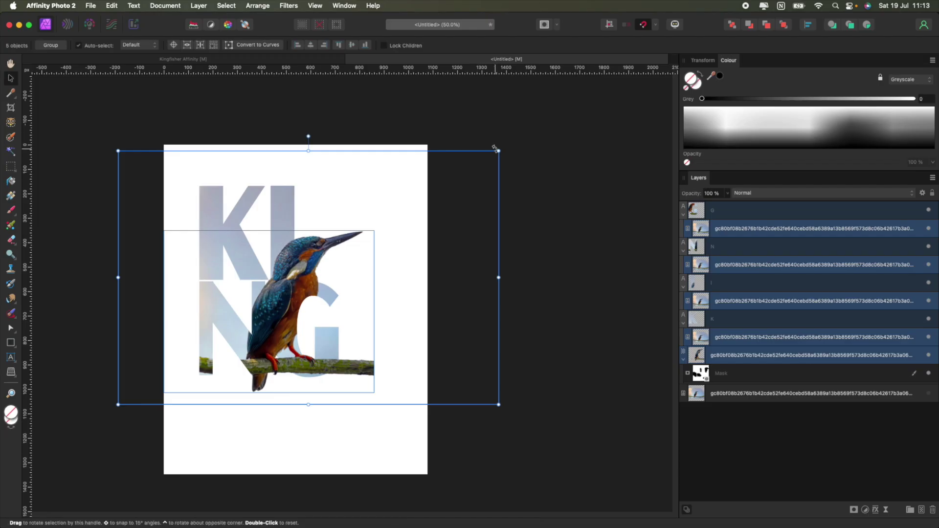
drag(498, 151, 398, 185)
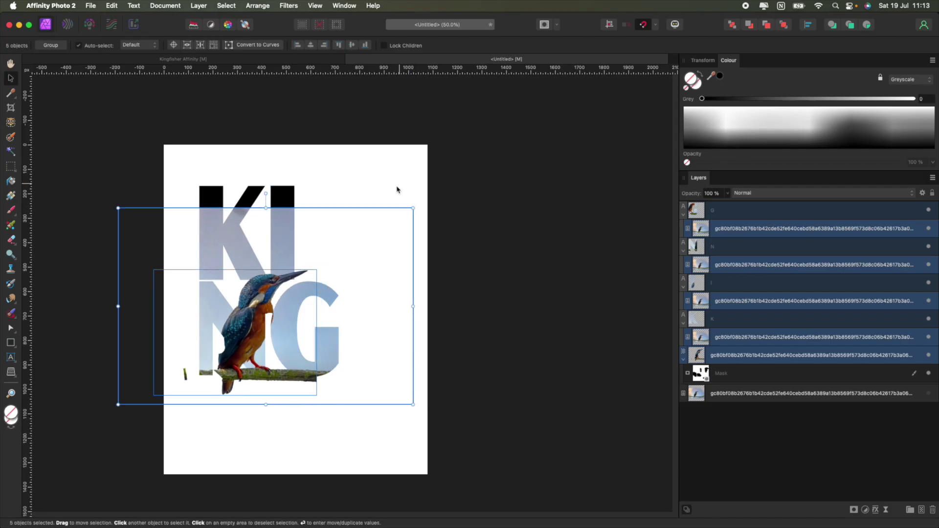
drag(325, 232, 344, 209)
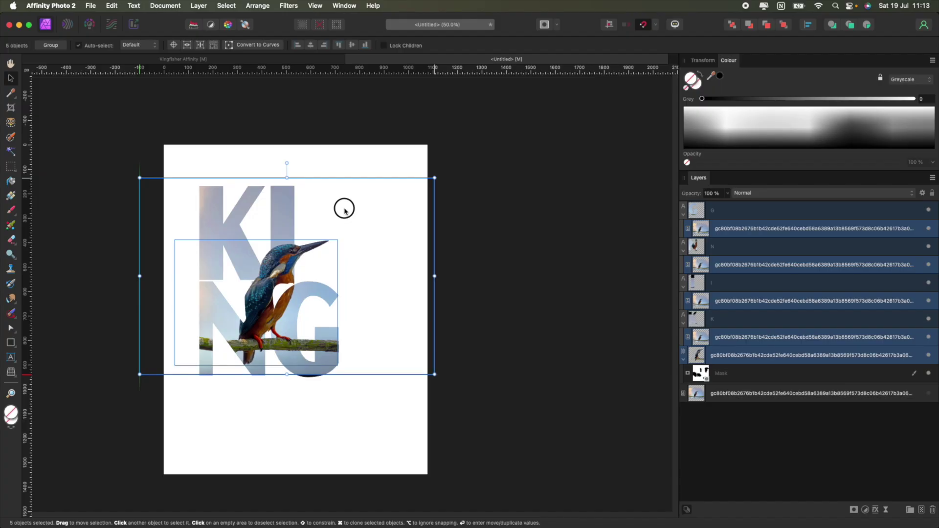
drag(345, 209, 344, 210)
click(465, 222)
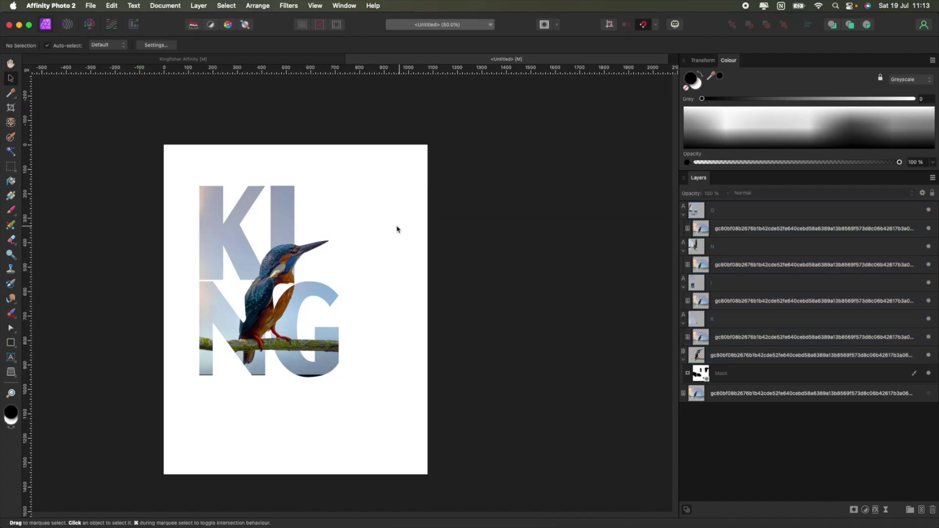
- Paint the kingfisher's mask white with the Brush tool to restore the hidden parts of its chest and wing
key(super+1)
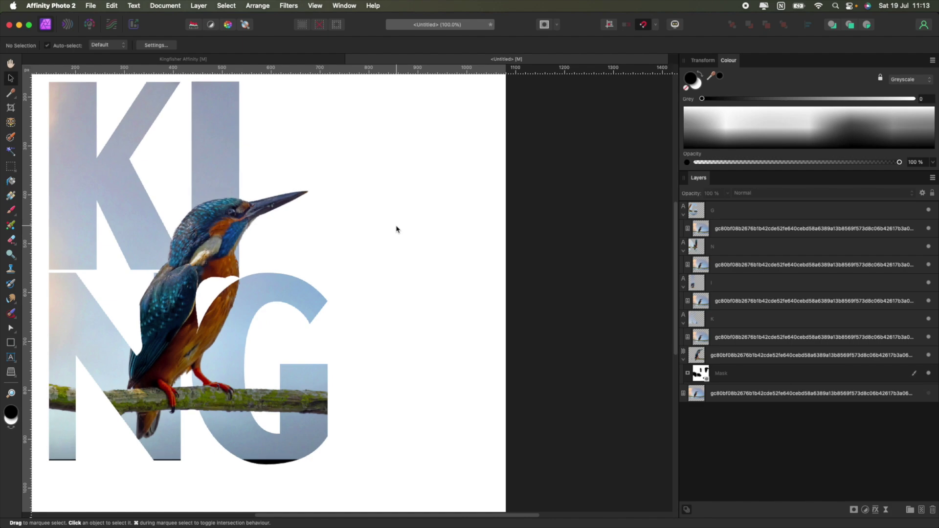
scroll(223, 291, left, 5)
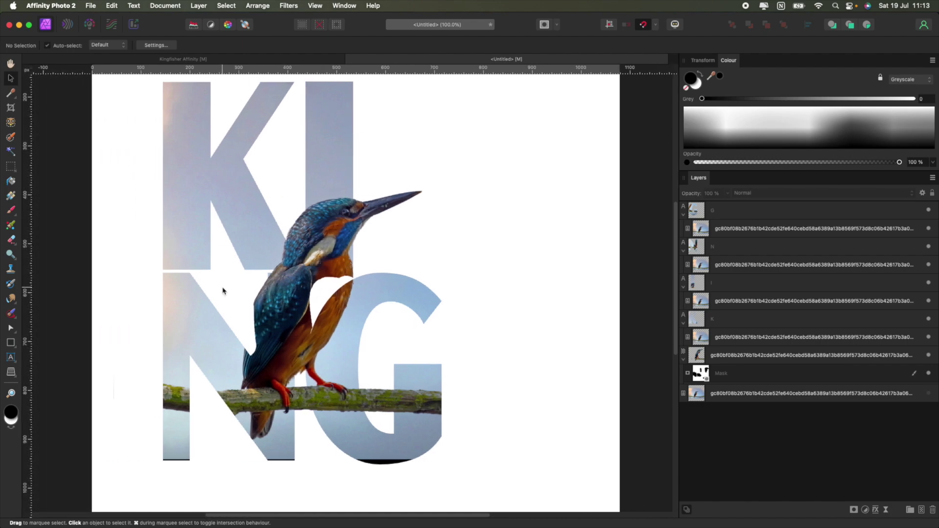
click(726, 373)
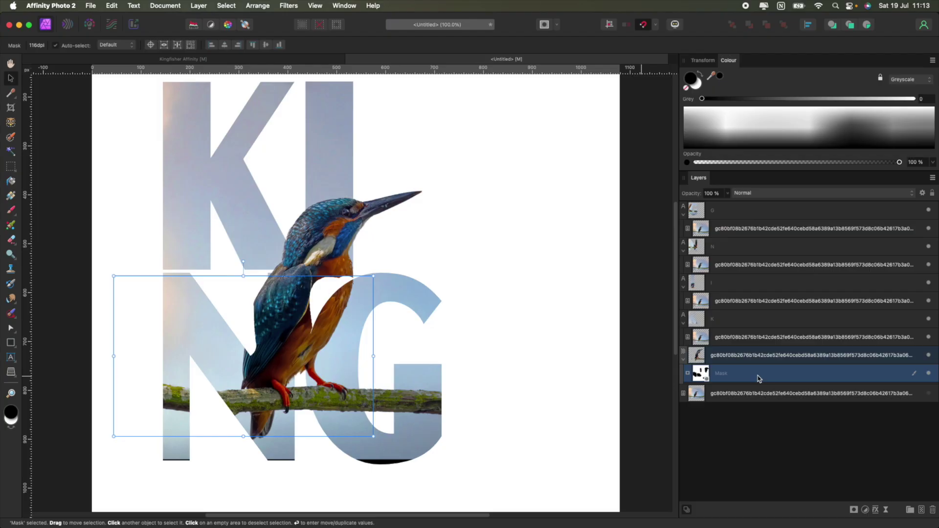
key(b)
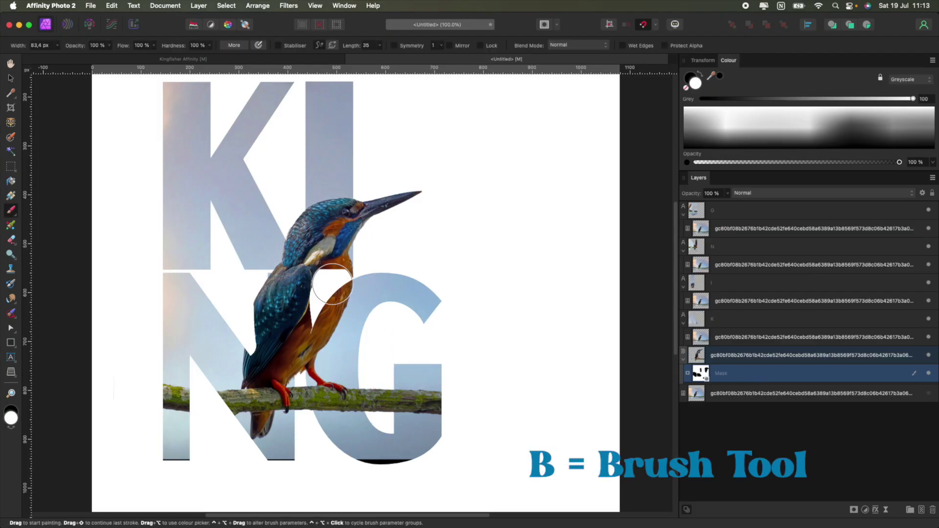
mouse_move(332, 283)
mouse_down()
mouse_move(311, 289)
mouse_move(325, 270)
mouse_move(332, 277)
mouse_move(304, 325)
mouse_move(294, 305)
mouse_move(272, 301)
mouse_move(255, 347)
mouse_move(247, 346)
mouse_move(252, 367)
mouse_move(308, 281)
mouse_move(321, 237)
mouse_move(329, 249)
mouse_move(321, 244)
mouse_up()
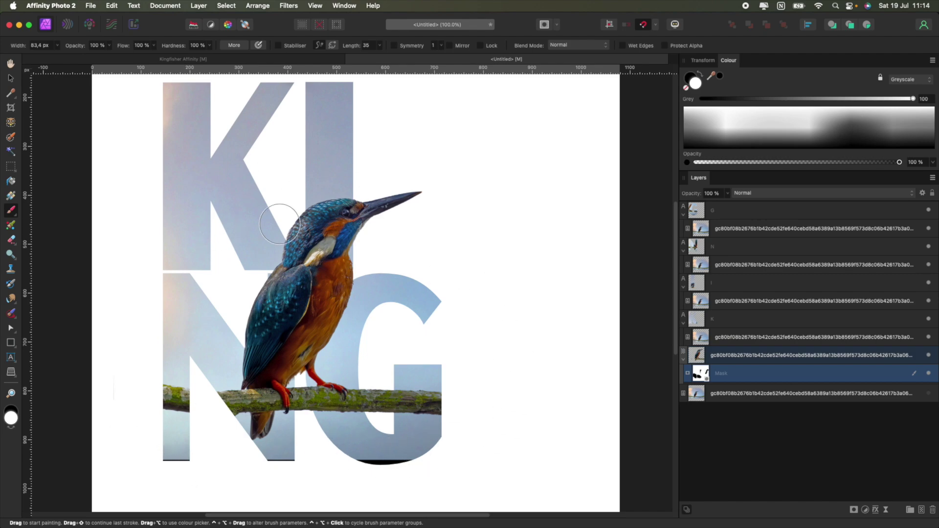
- Select the four nested photos and the cut-out kingfisher and move them down slightly to fill the lower edges of the N and G
scroll(450, 252, up, 3)
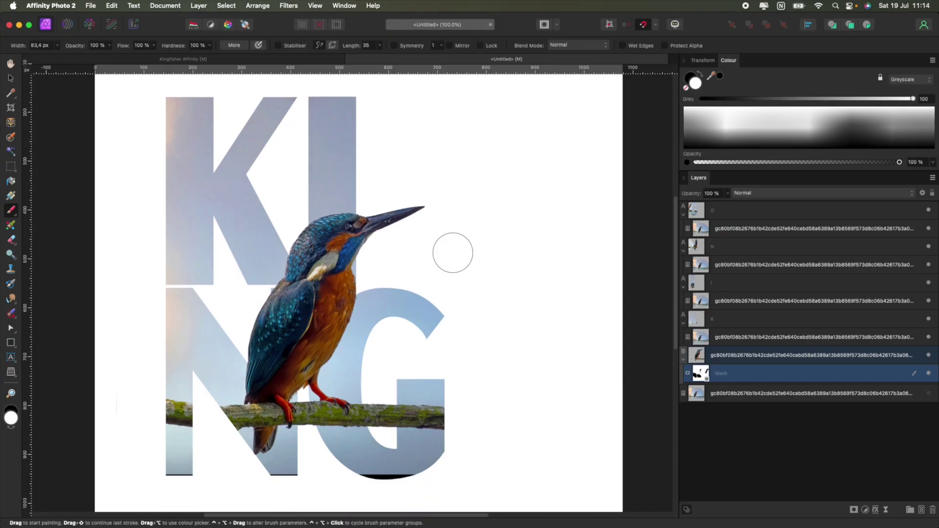
key(super+minus)
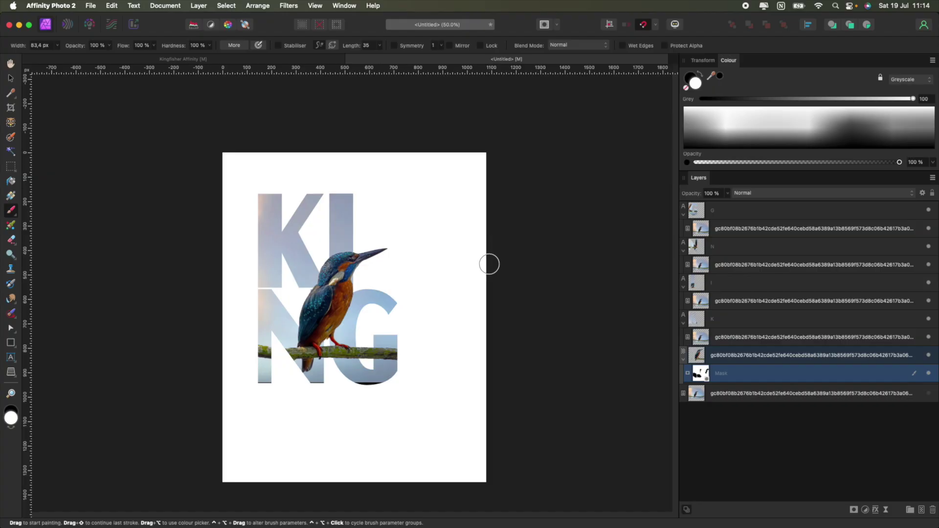
click(738, 230)
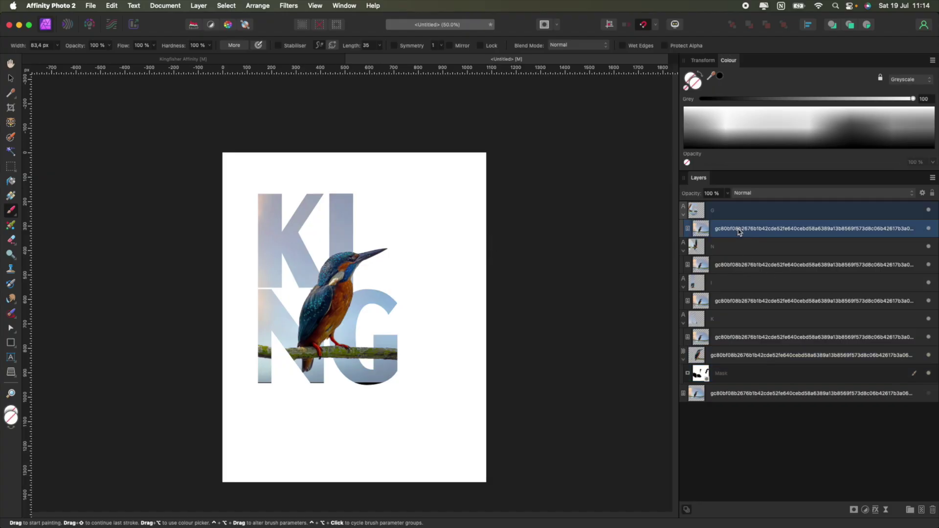
super+click(737, 266)
super+click(750, 302)
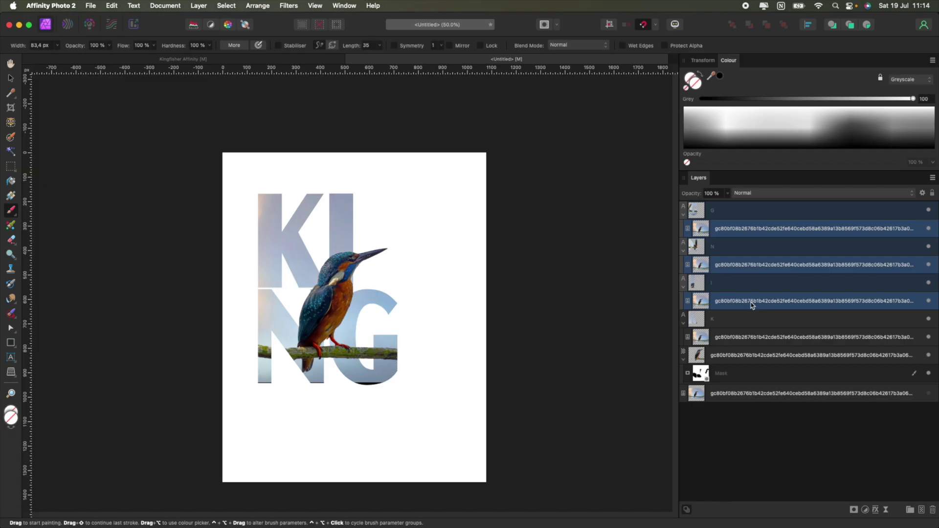
super+click(749, 340)
super+click(752, 358)
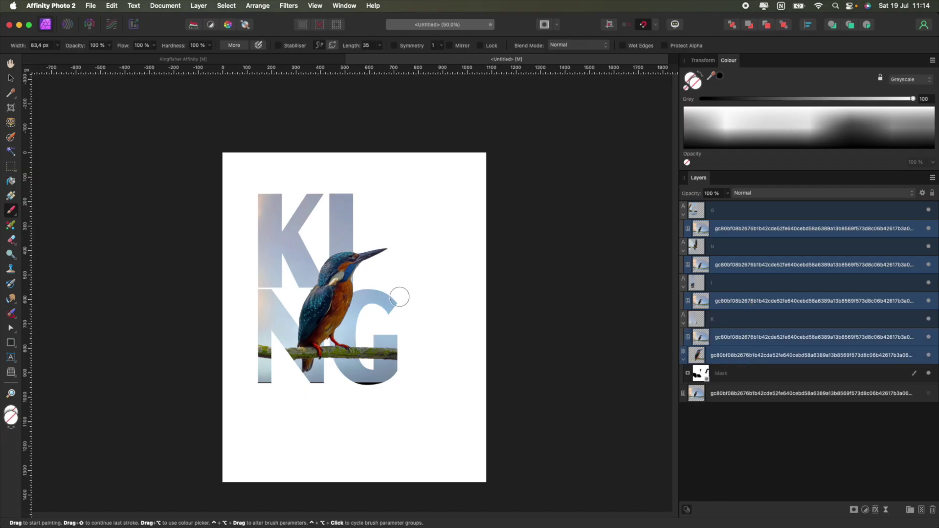
key(v)
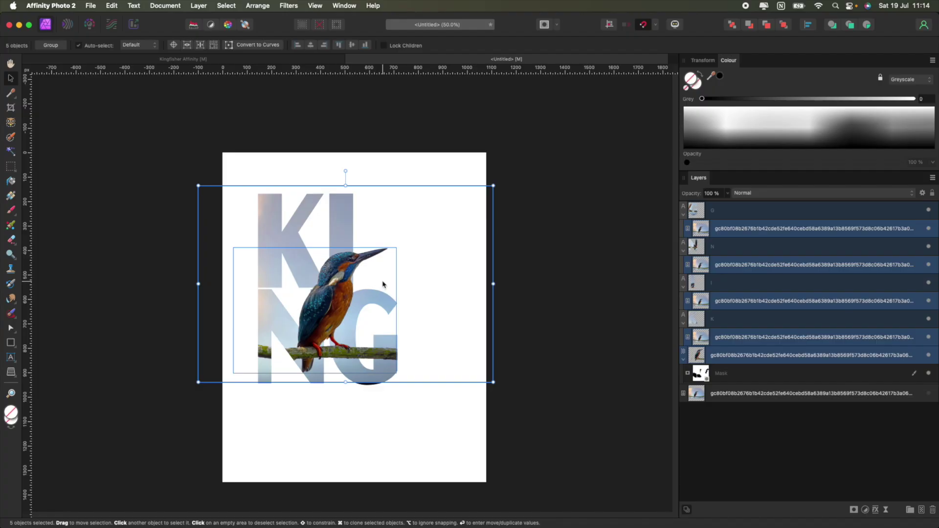
drag(382, 282, 383, 288)
click(557, 322)
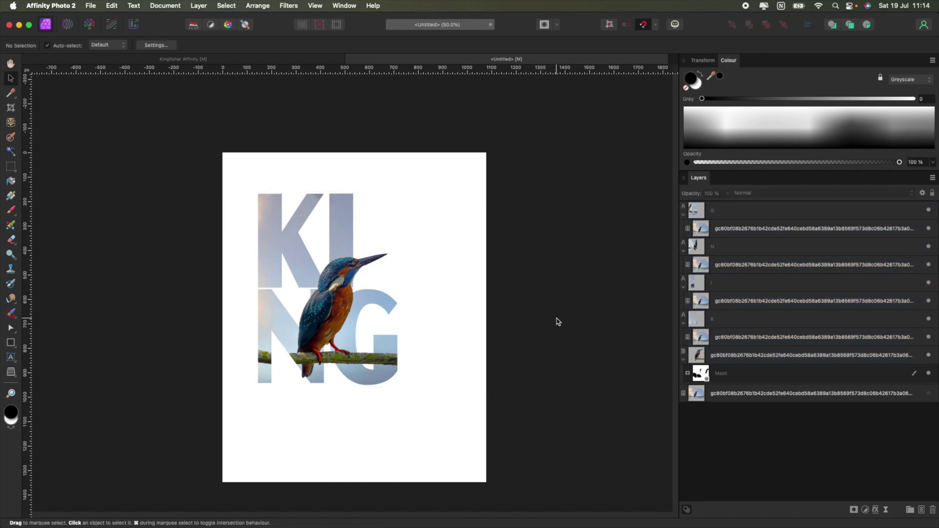
- Paint the kingfisher's mask black over the faint leftover mark on the white page outside the N
key(super+1)
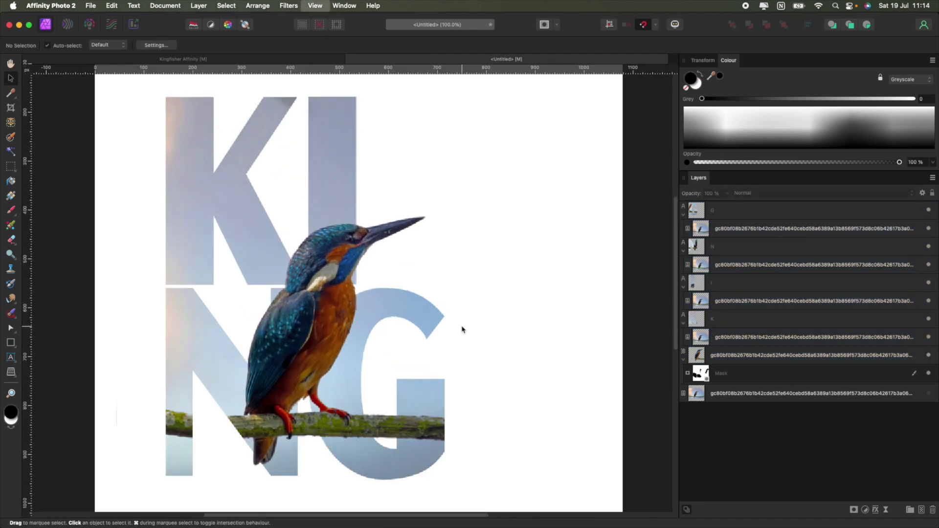
scroll(325, 326, down, 3)
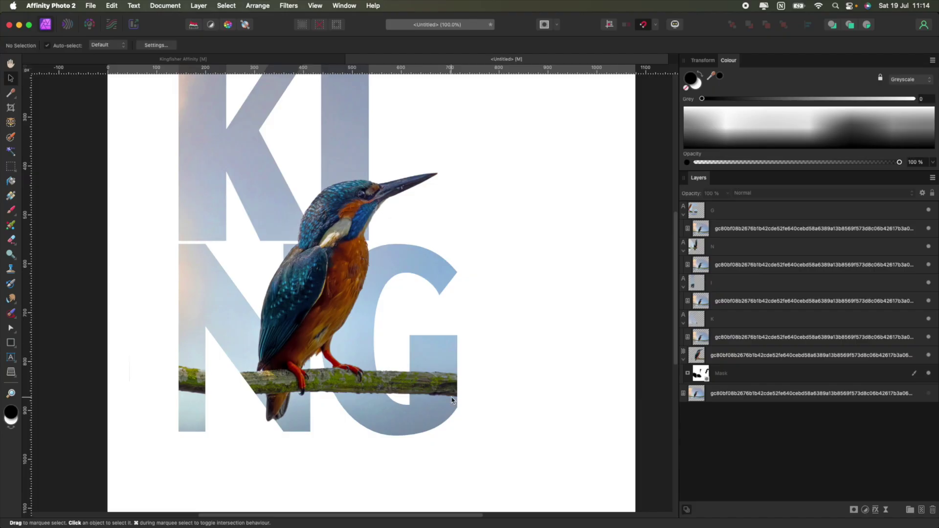
scroll(452, 400, up, 3)
scroll(451, 400, left, 3)
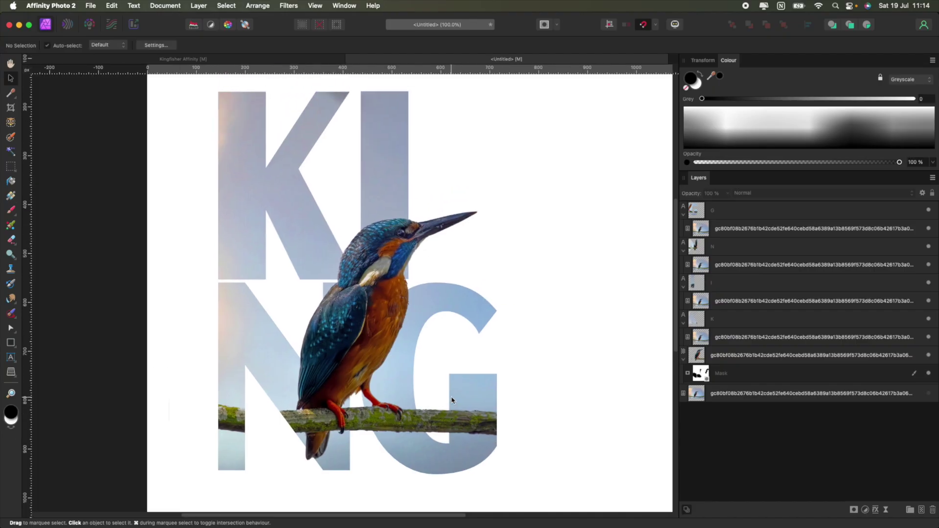
click(764, 378)
key(b)
key(x)
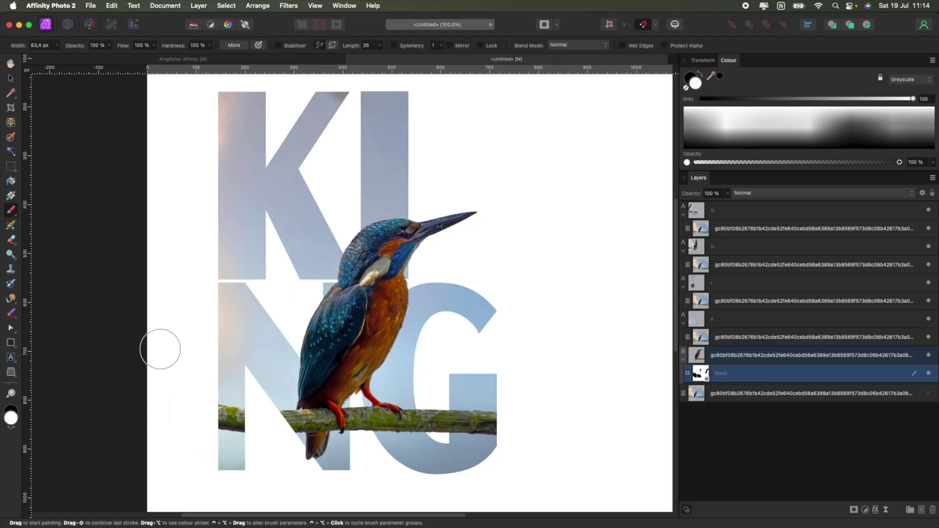
key(x)
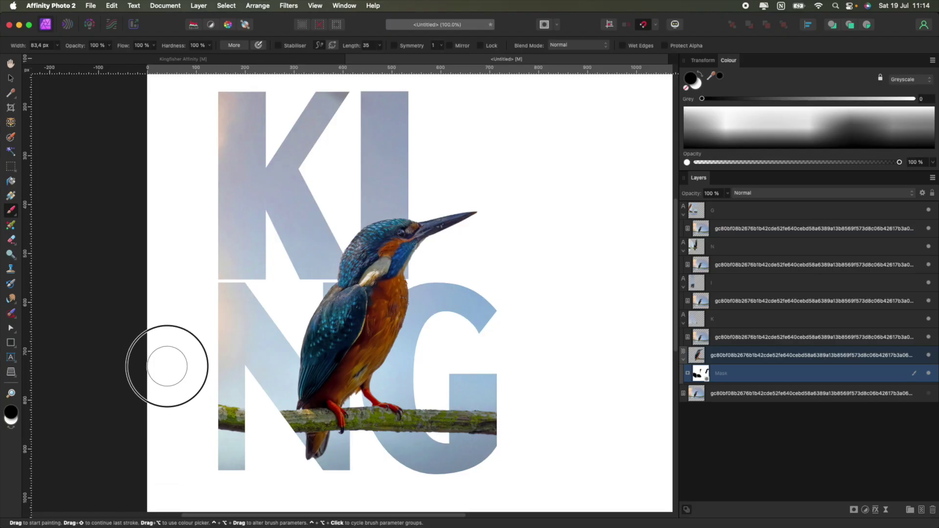
key(super+minus)
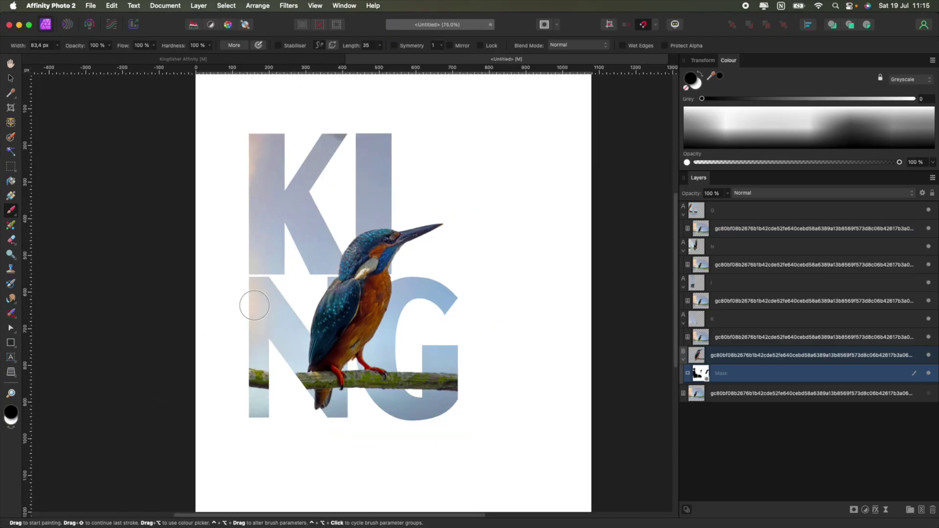